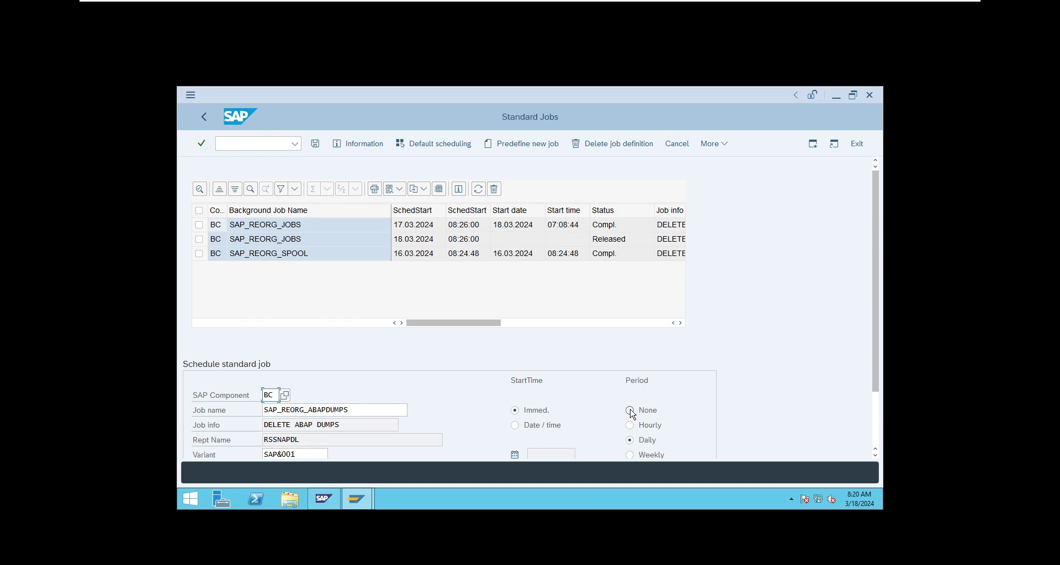
Step: Set SAP_REORG_ABAPDUMPS to period None and save it, releasing the job
left_click(633, 413)
left_click(315, 144)
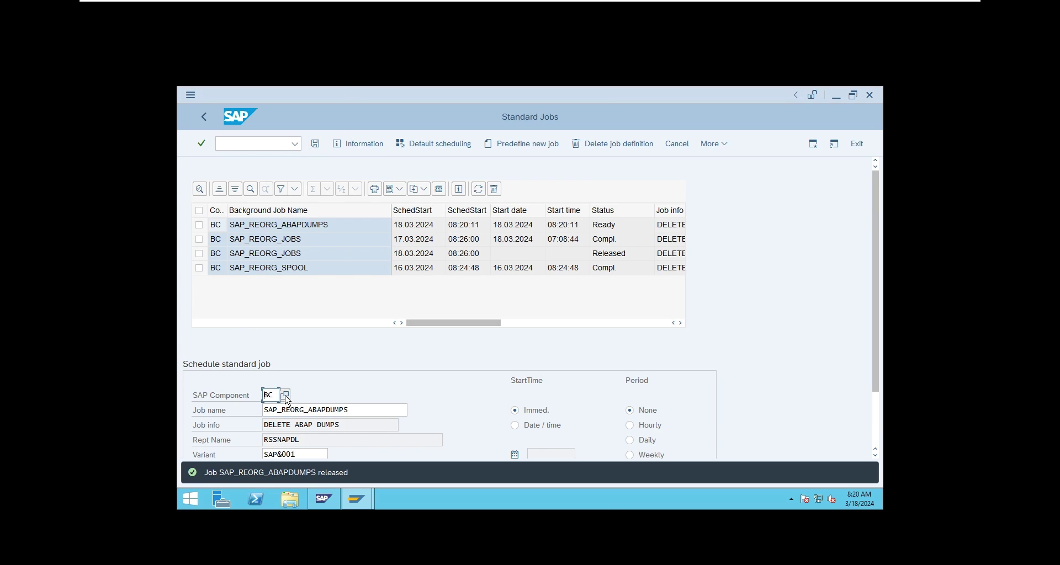
Step: Minimize the virtual machine window to show the full-screen S/4HANA Define Background Job screen
mouse_move(786, 3)
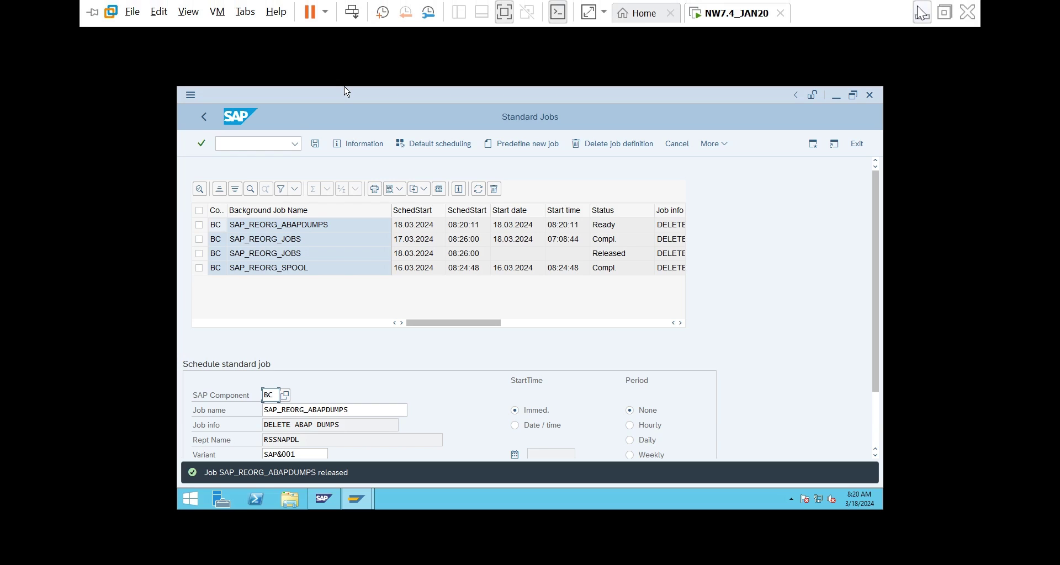
left_click(922, 12)
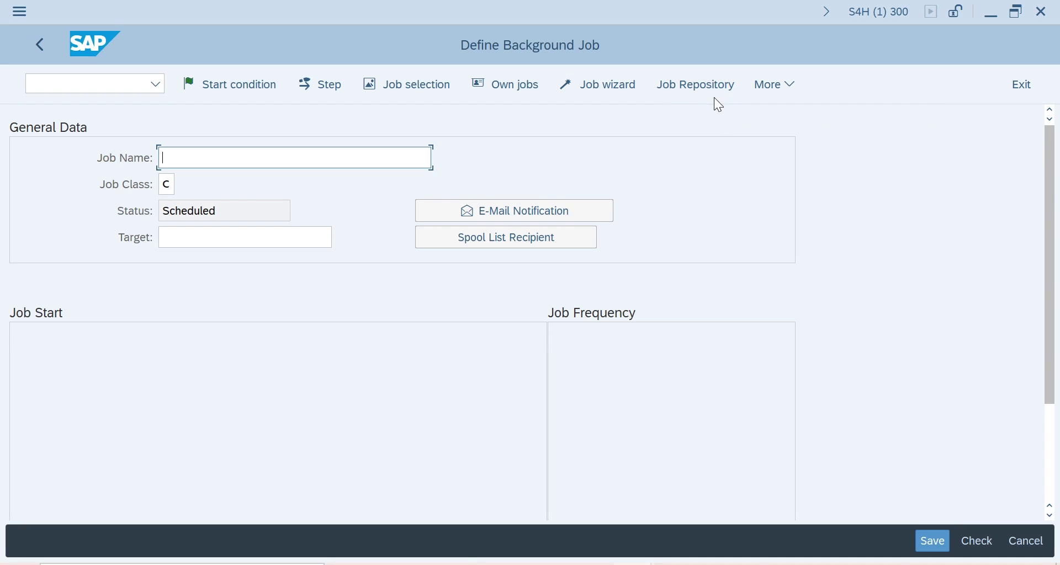
Step: Run /nsjobrepo and execute with Job Definition Range * to list all job definitions
left_click(131, 84)
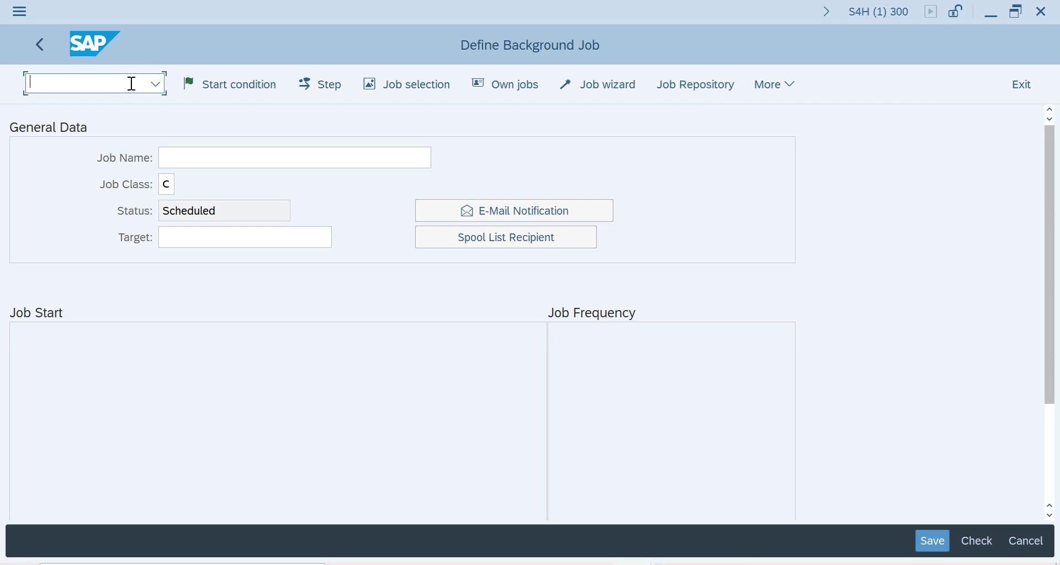
type("/nsjobrepo")
key("Return")
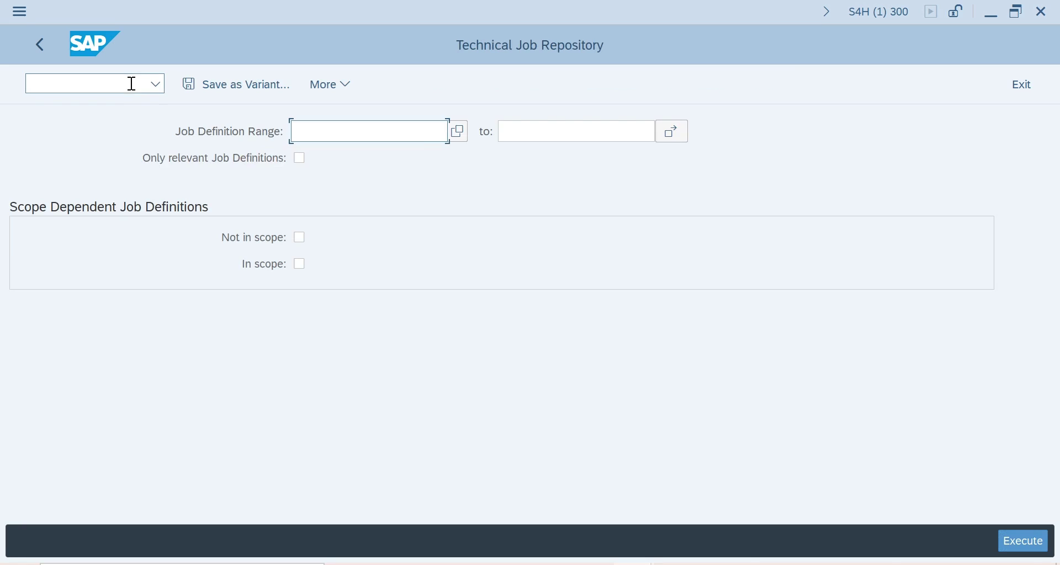
left_click(308, 128)
type("*")
left_click(1024, 544)
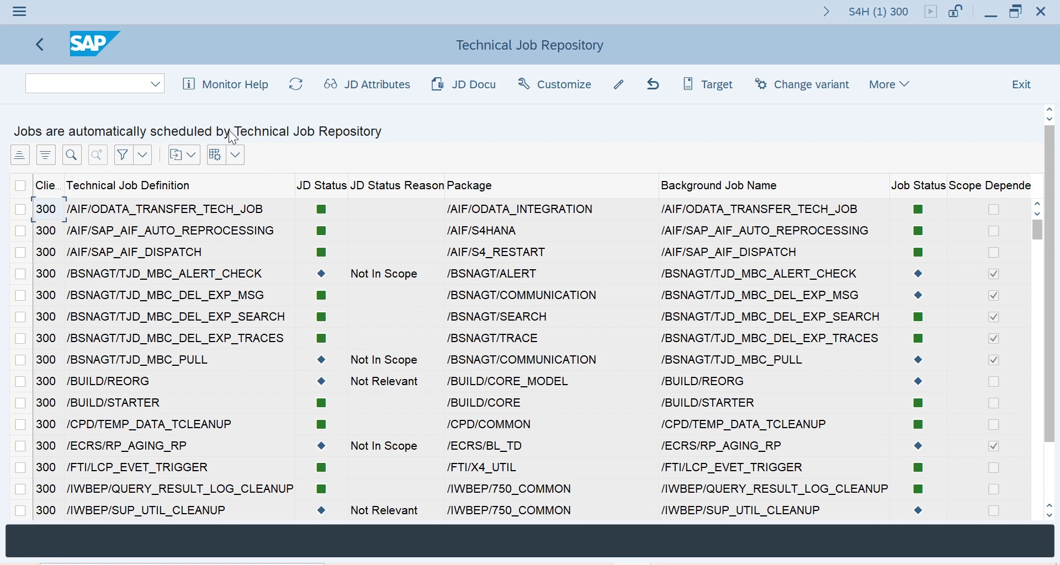
Step: Open the ABAP Editor via /nse38 with program R_JR_UTIL_1 entered
left_click(91, 86)
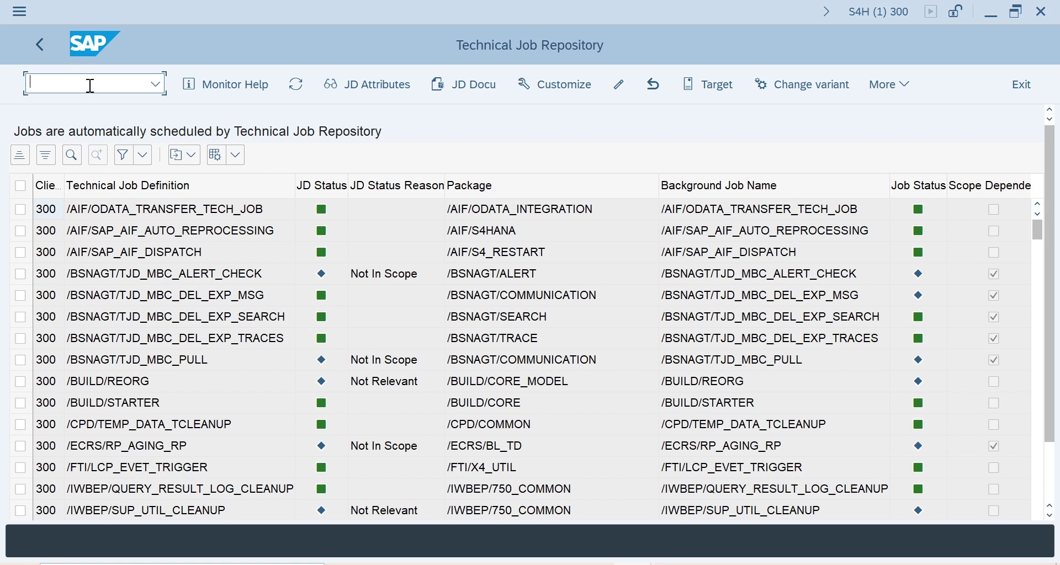
type("/nse38")
key("Return")
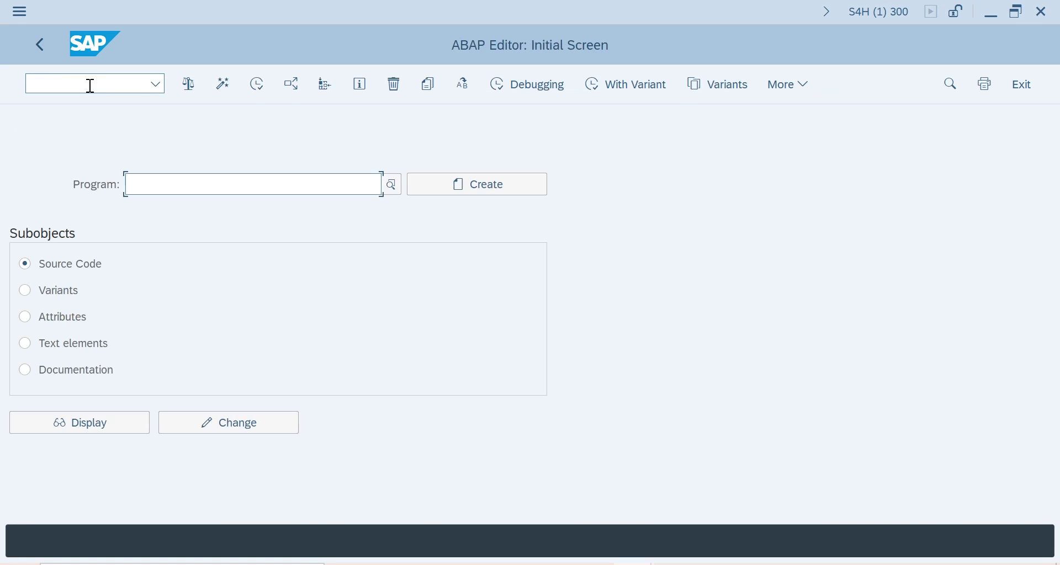
left_click(168, 183)
type("r")
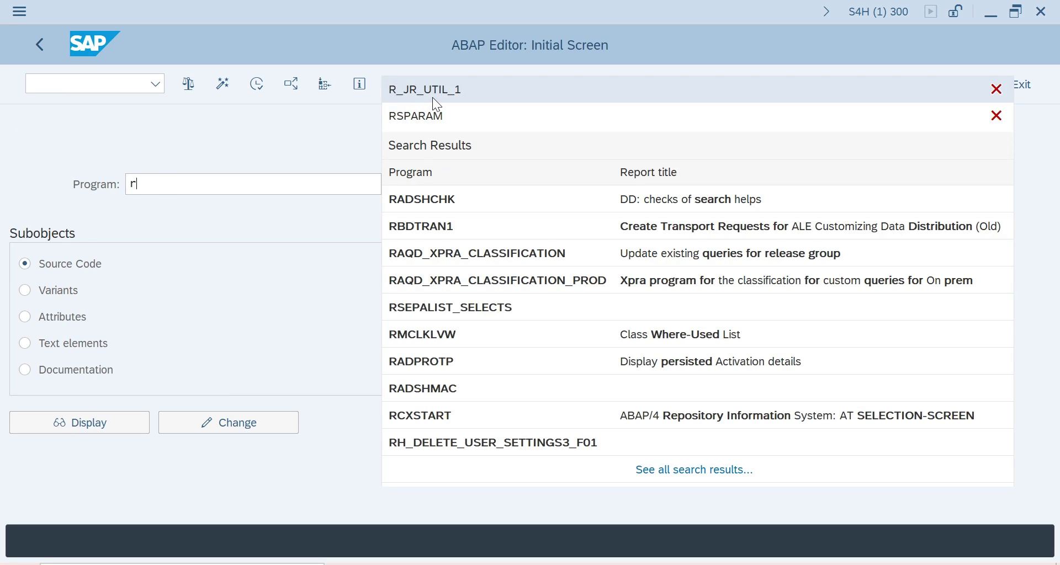
left_click(433, 97)
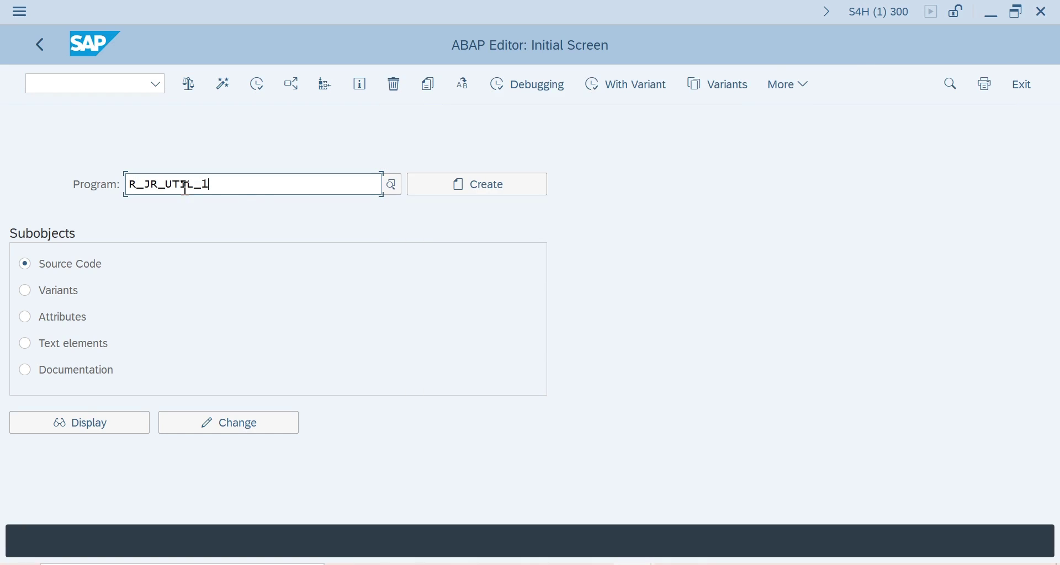
Step: Run R_JR_UTIL_1 with Show Job Repository State, review the output, and go back
left_click(256, 89)
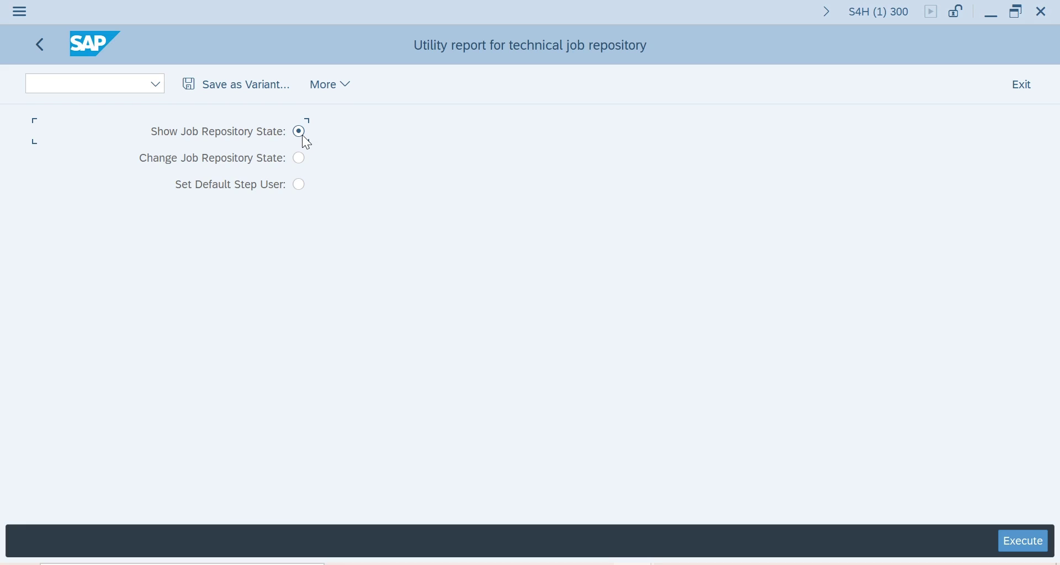
left_click(1023, 542)
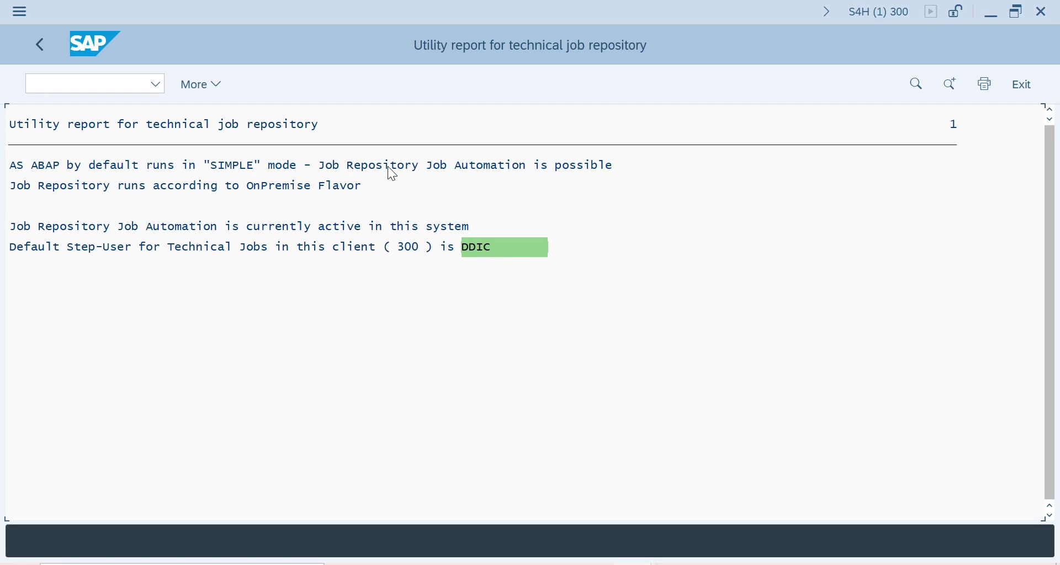
left_click(42, 48)
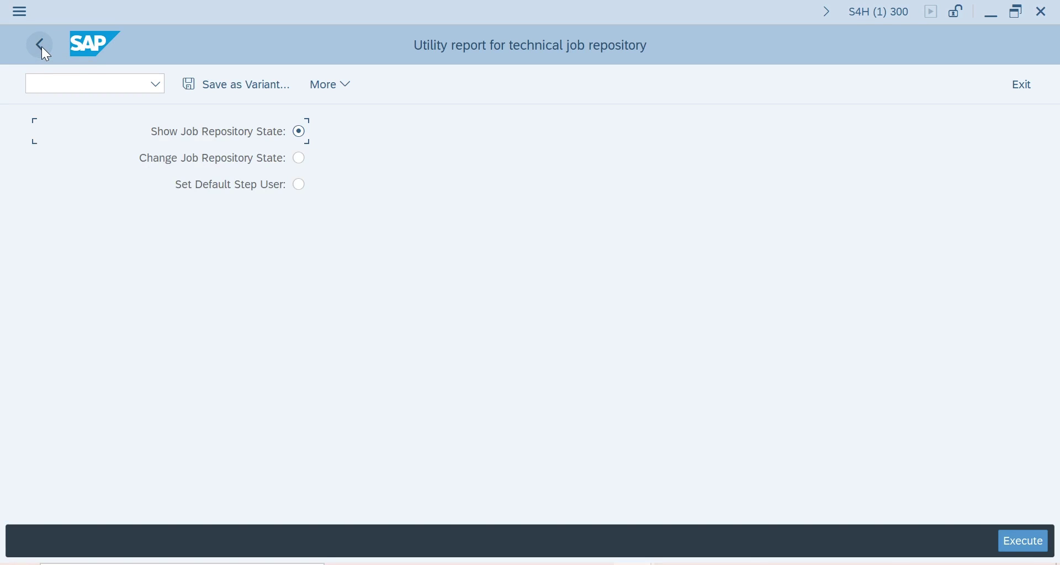
Step: Run Change Job Repository State but answer No, keeping job automation active
left_click(298, 159)
left_click(294, 132)
left_click(300, 159)
left_click(1026, 543)
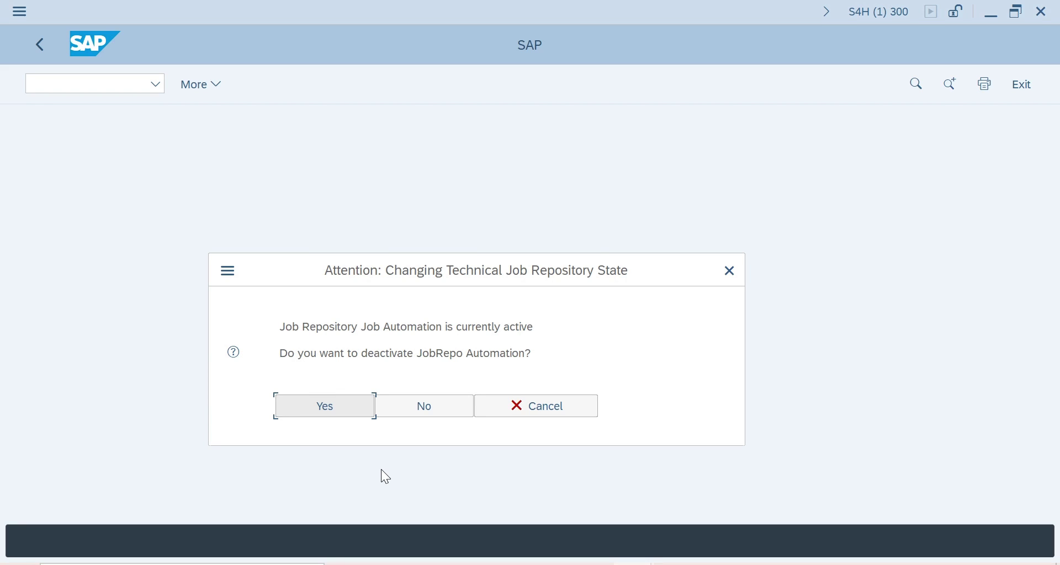
left_click(433, 413)
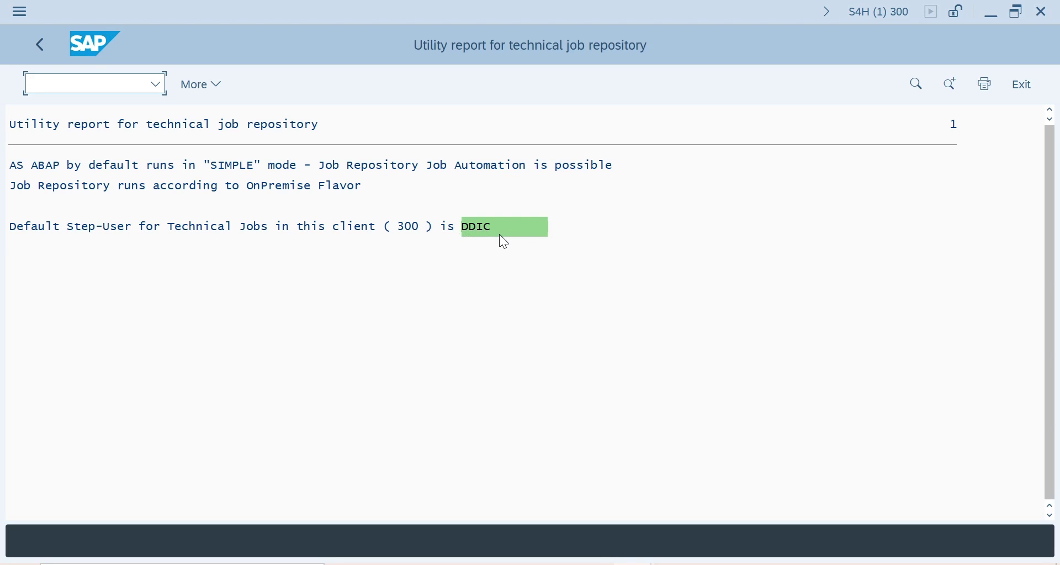
left_click(41, 45)
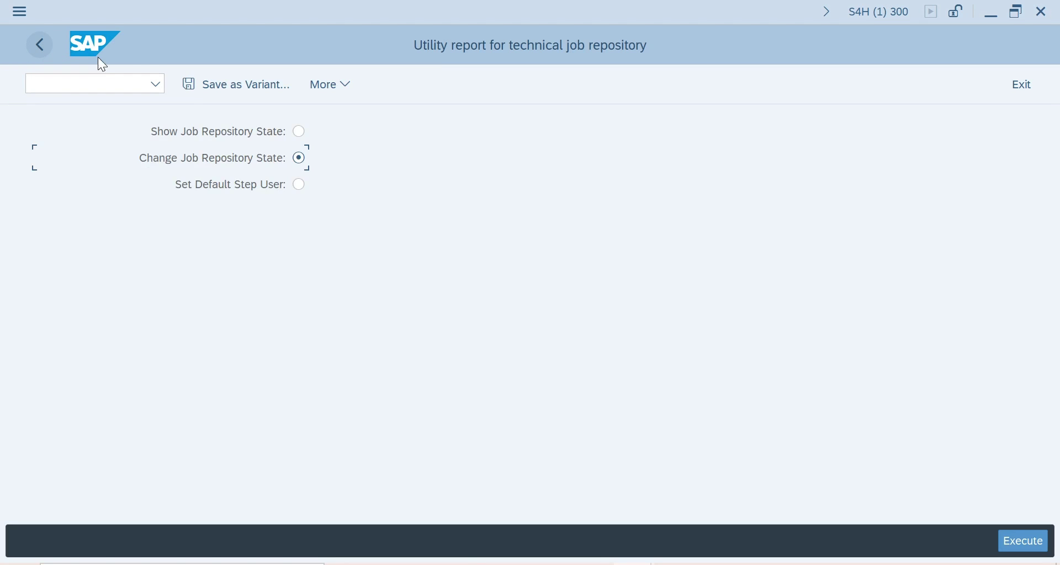
Step: Change the client 300 default step-user from DDIC to SAPHUB via Set Default Step User
left_click(300, 185)
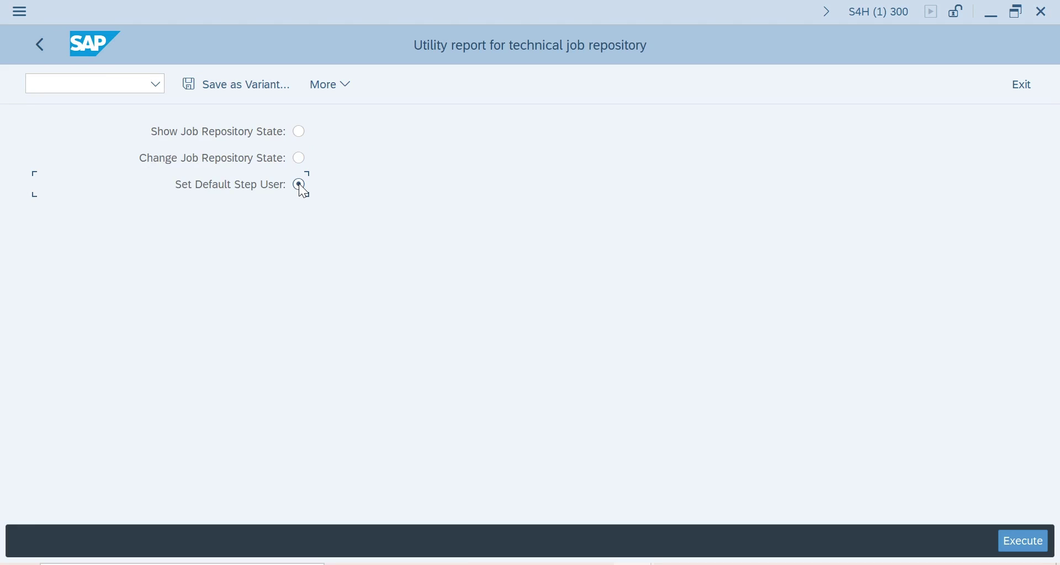
left_click(1025, 544)
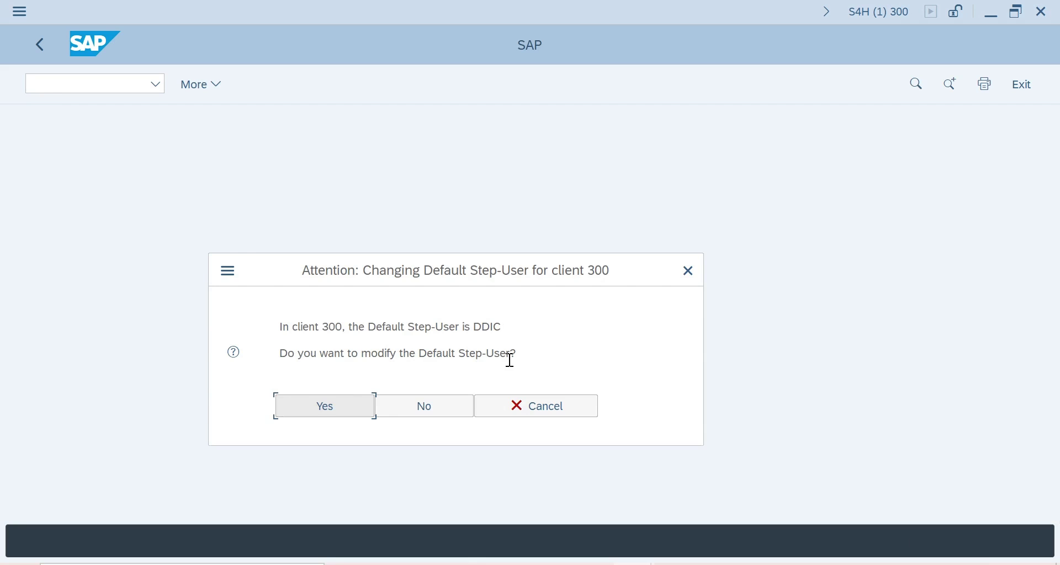
left_click(333, 400)
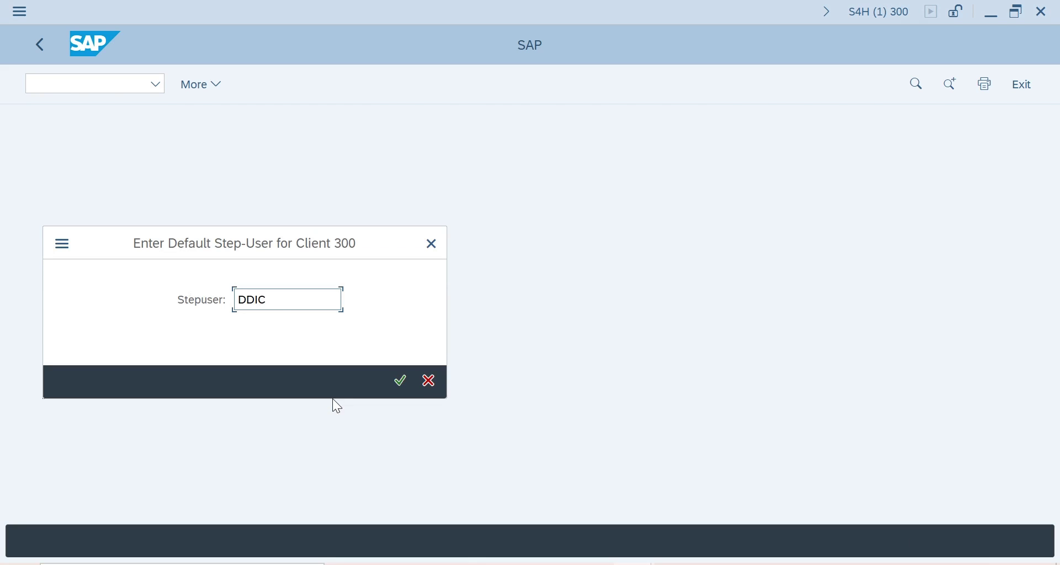
left_click(292, 300)
key("BackSpace")
key("BackSpace")
key("BackSpace")
key("BackSpace")
type("saphu")
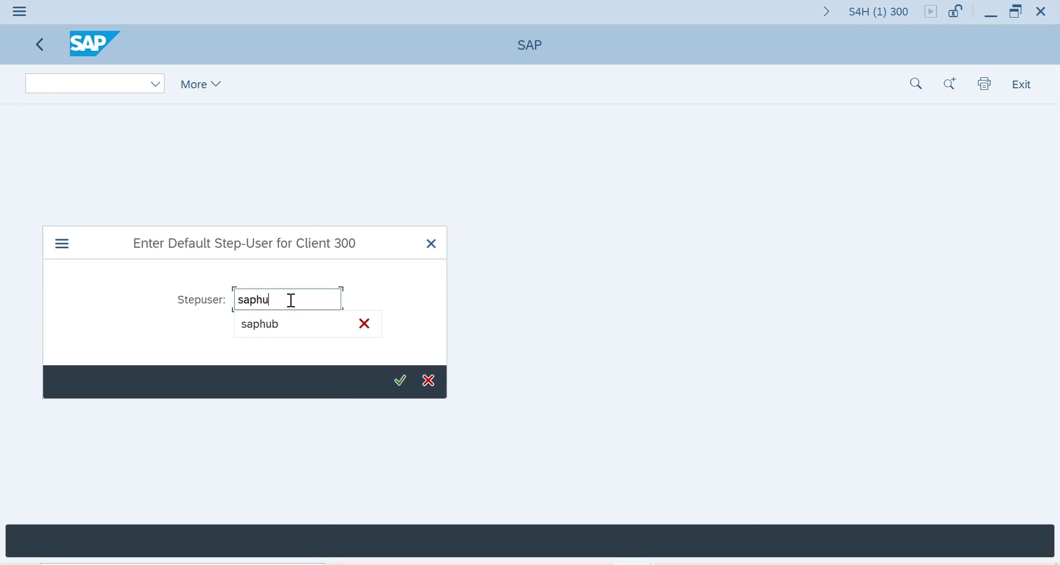
type("b")
left_click(400, 385)
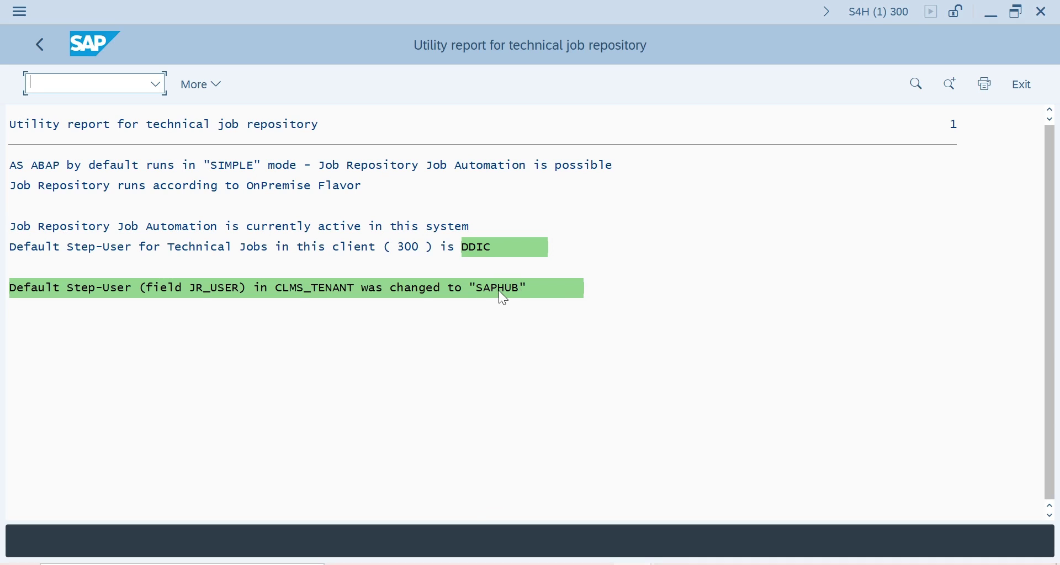
Step: Rerun Set Default Step User and replace SAPHUB with ddic as the step-user
left_click(47, 44)
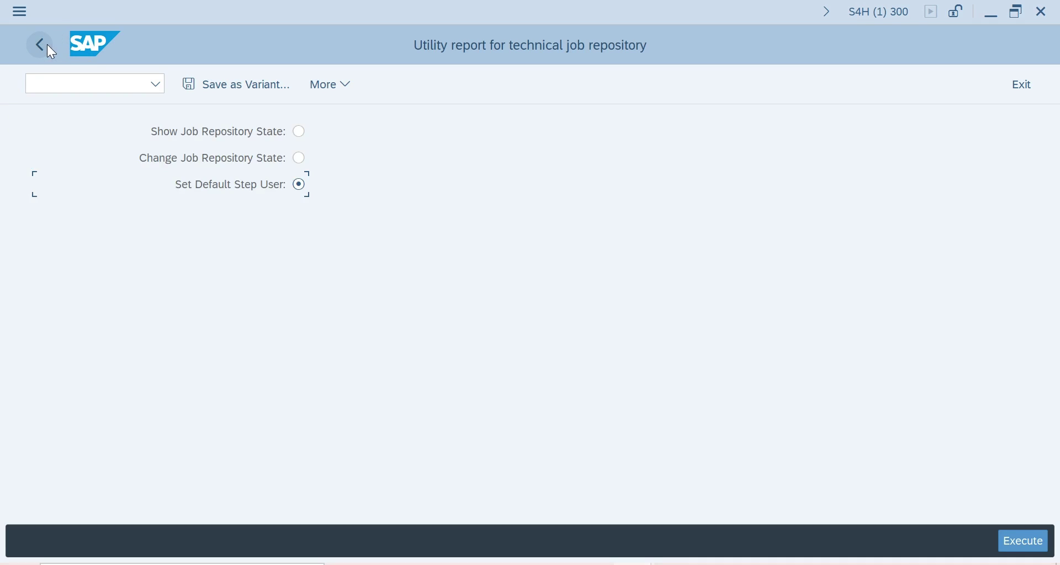
left_click(1024, 542)
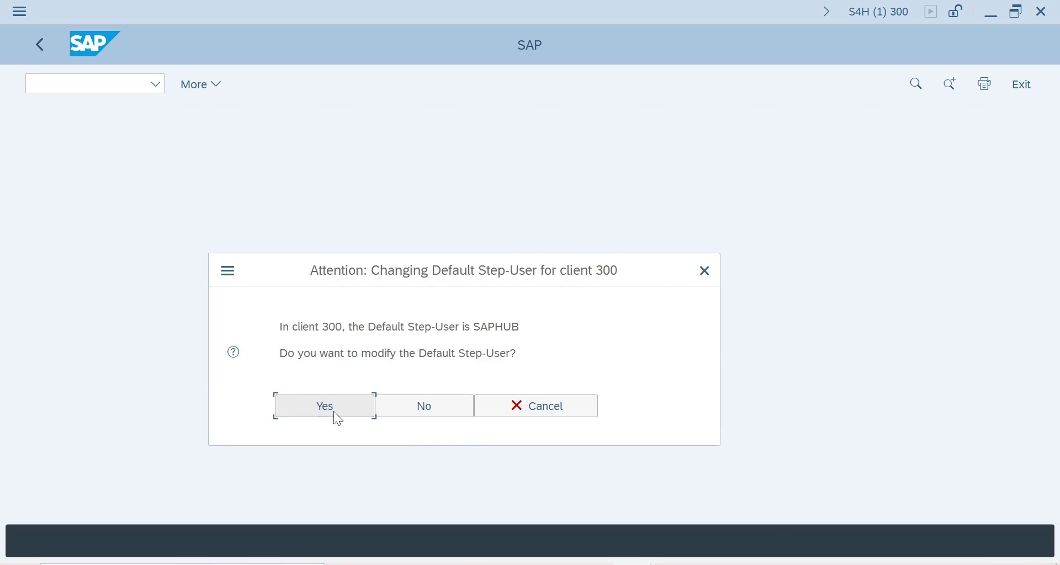
left_click(334, 412)
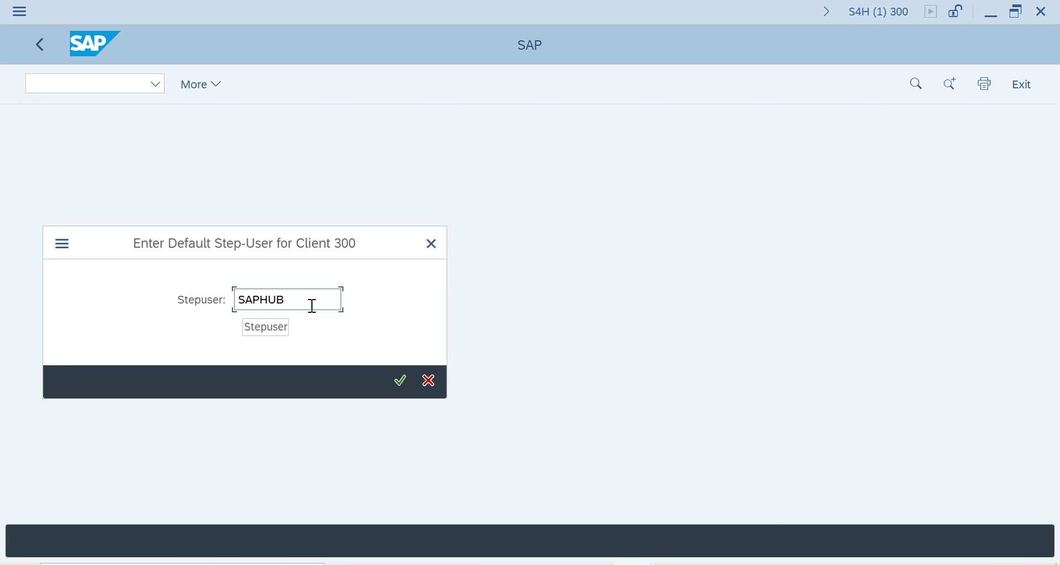
key("BackSpace")
key("BackSpace")
key("BackSpace")
key("BackSpace")
key("BackSpace")
key("BackSpace")
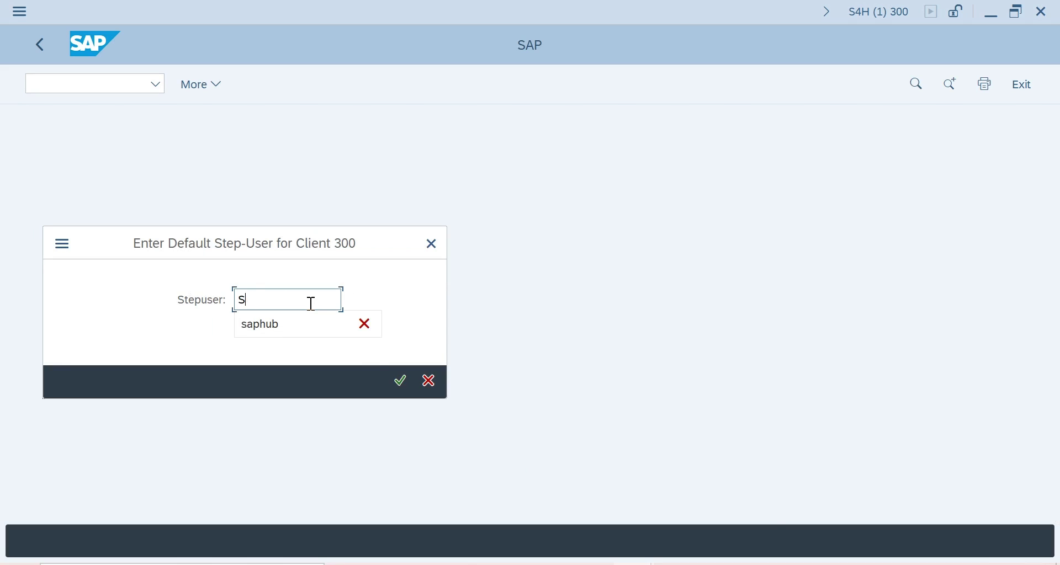
type("ddic")
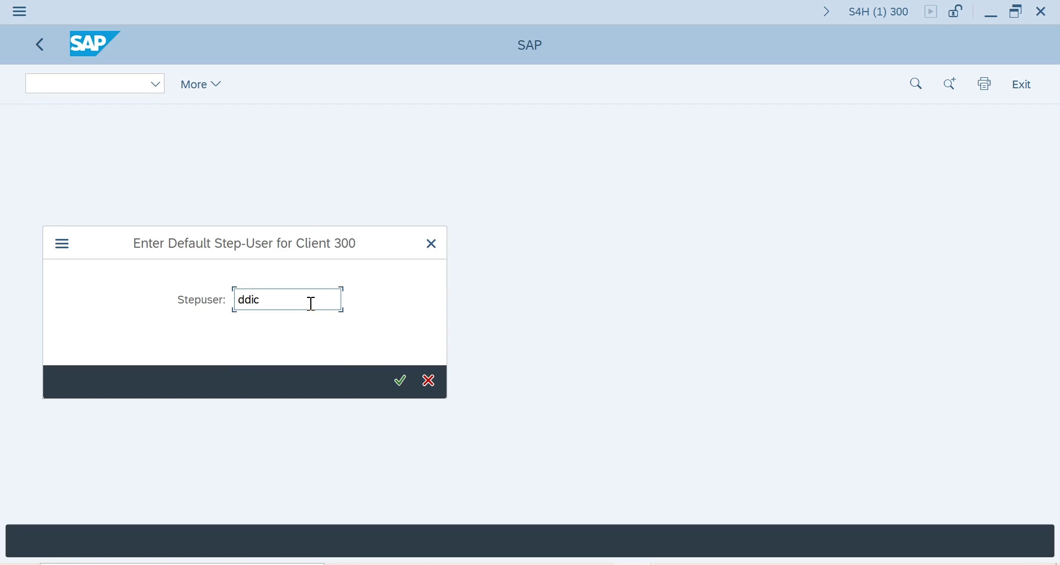
left_click(399, 381)
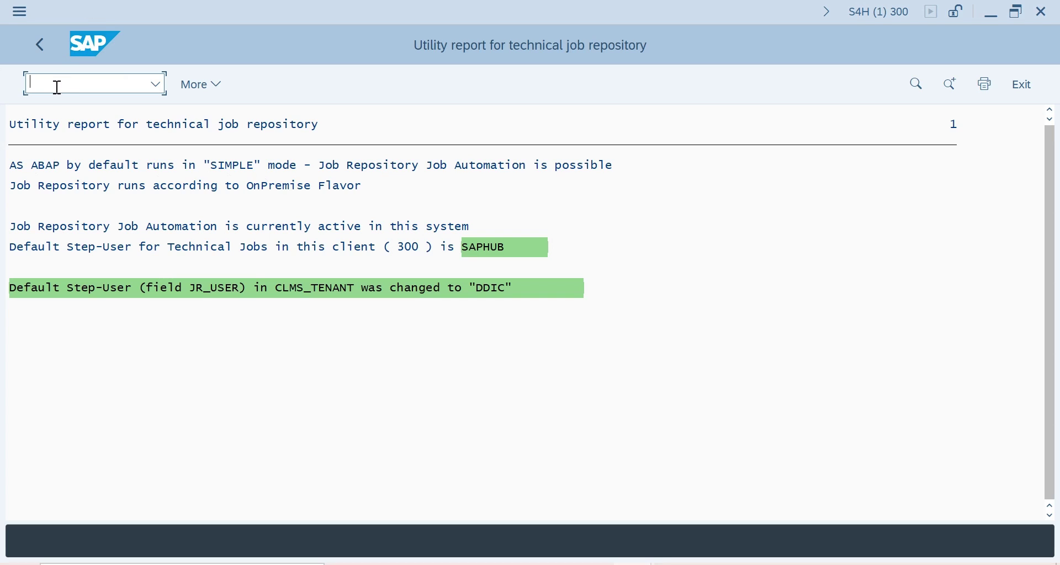
Step: Run /nsjobrepo with range * to list client 300's job definitions and statuses
type("/nsjobrepo")
key("Return")
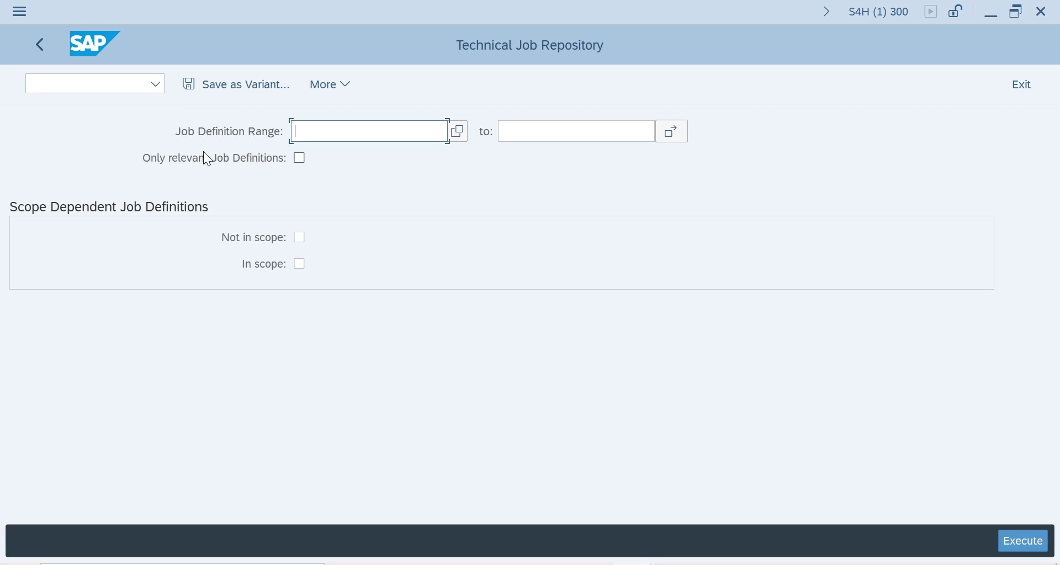
type("*")
key("Return")
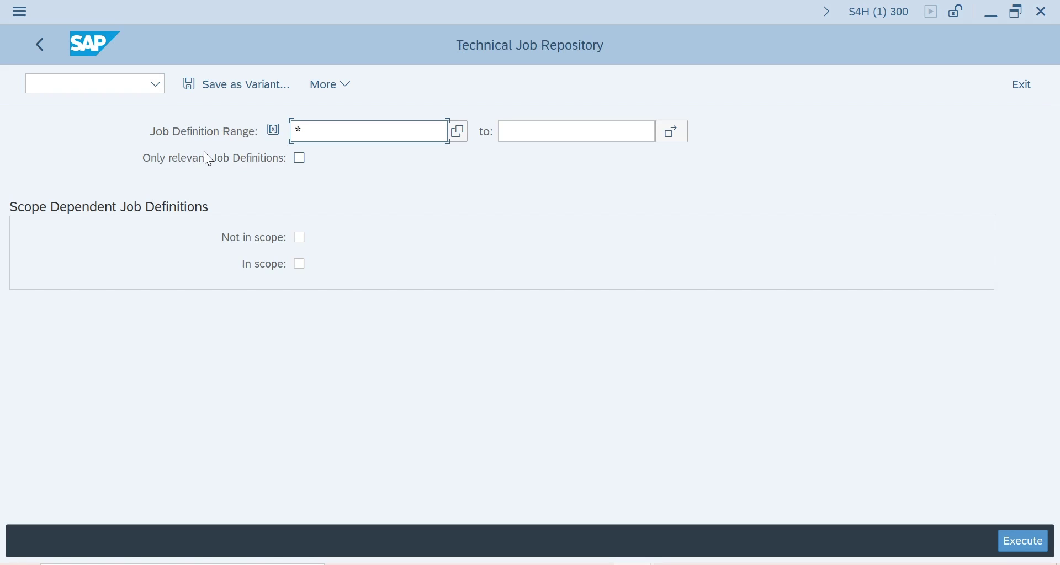
left_click(1026, 545)
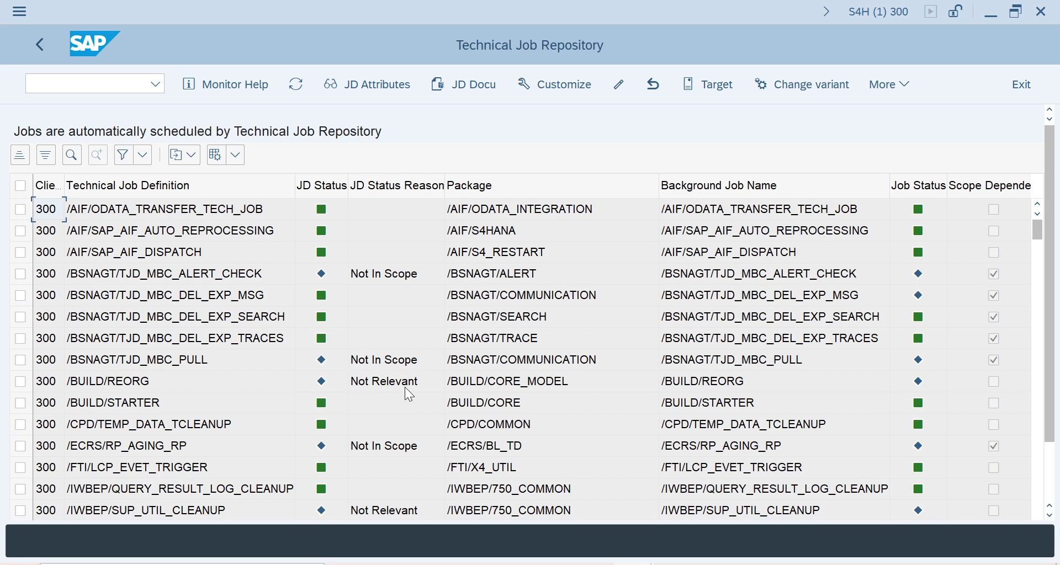
Step: View the /BUILD/REORG job definition's Execution Terms, then enter /nscc4 for the Clients overview
double_click(118, 382)
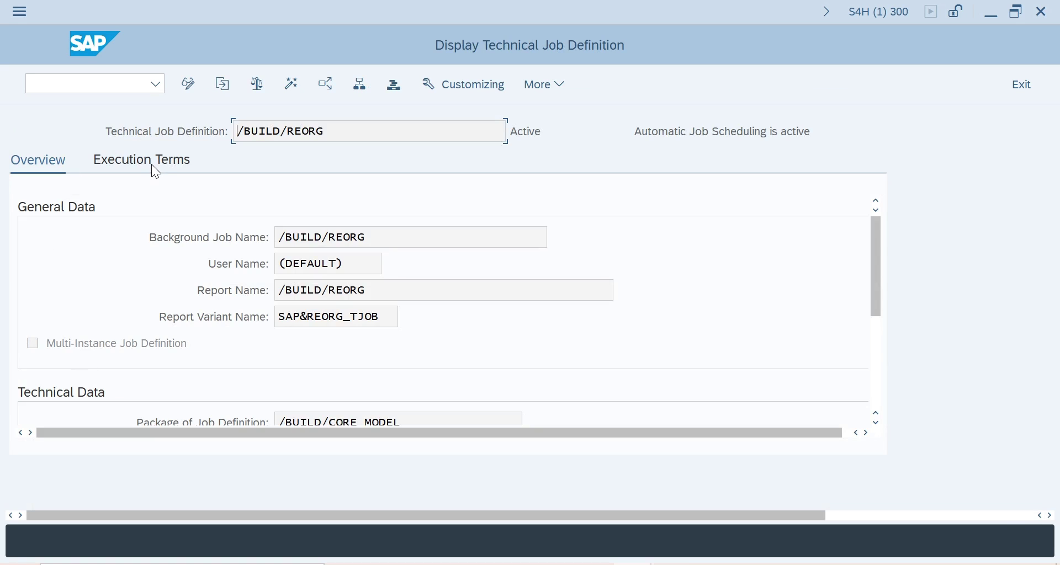
left_click(152, 164)
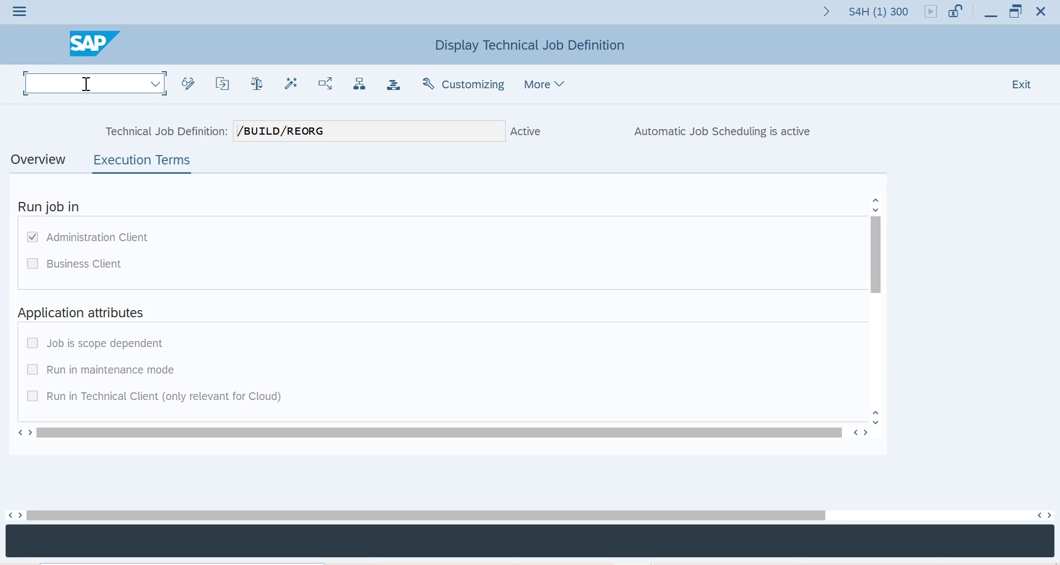
type("/nscc4")
Step: Show the Clients overview via /nscc4, inspect clients 000 and 300, then return to Easy Access
key("Return")
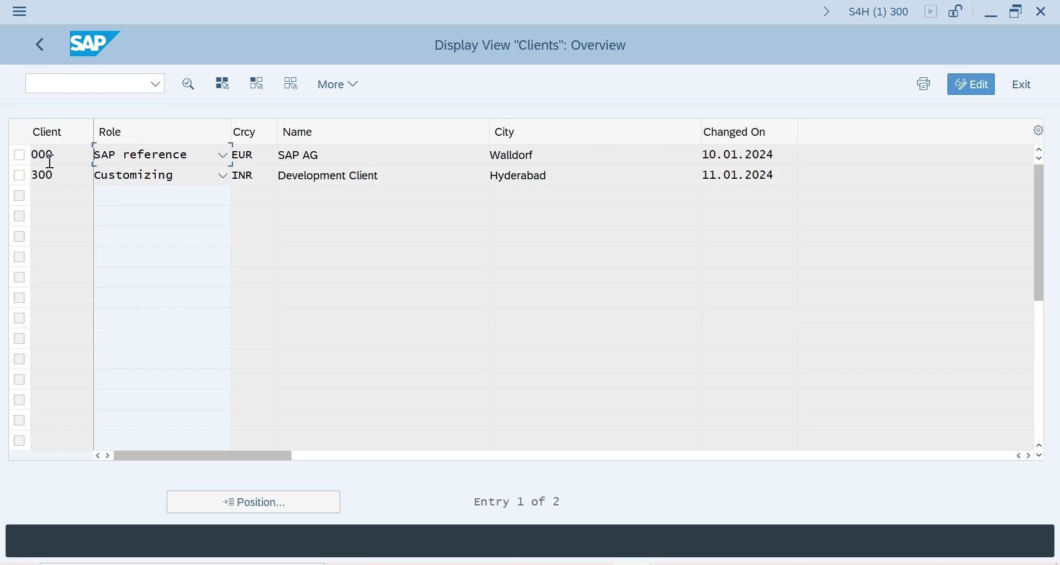
left_click_drag(61, 156, 28, 161)
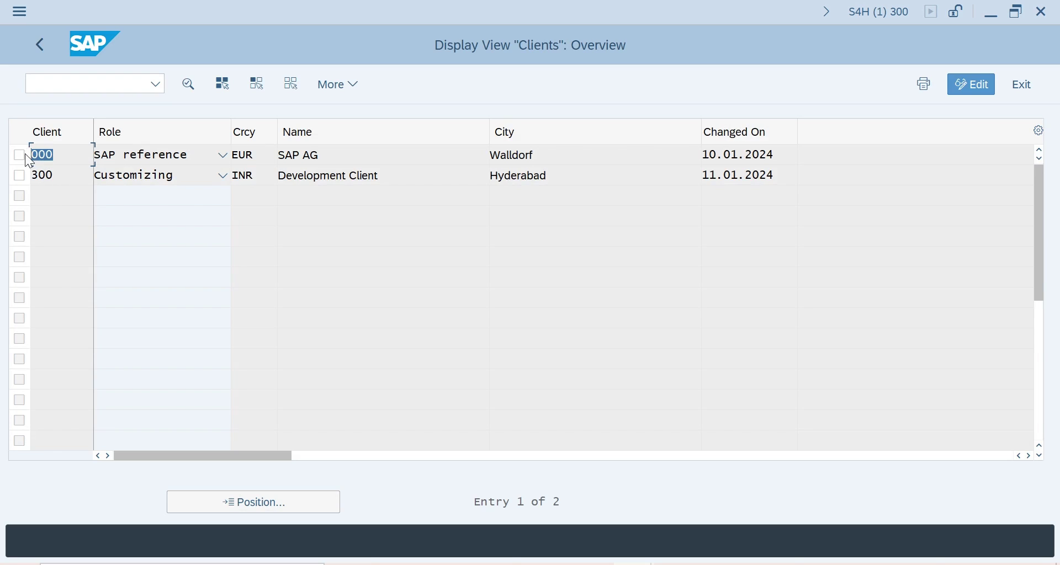
left_click(62, 153)
left_click_drag(62, 152, 26, 156)
left_click(61, 154)
left_click_drag(67, 175, 32, 171)
left_click(41, 53)
Step: From SM36's Job Repository, list every job definition using range *
type("/ns")
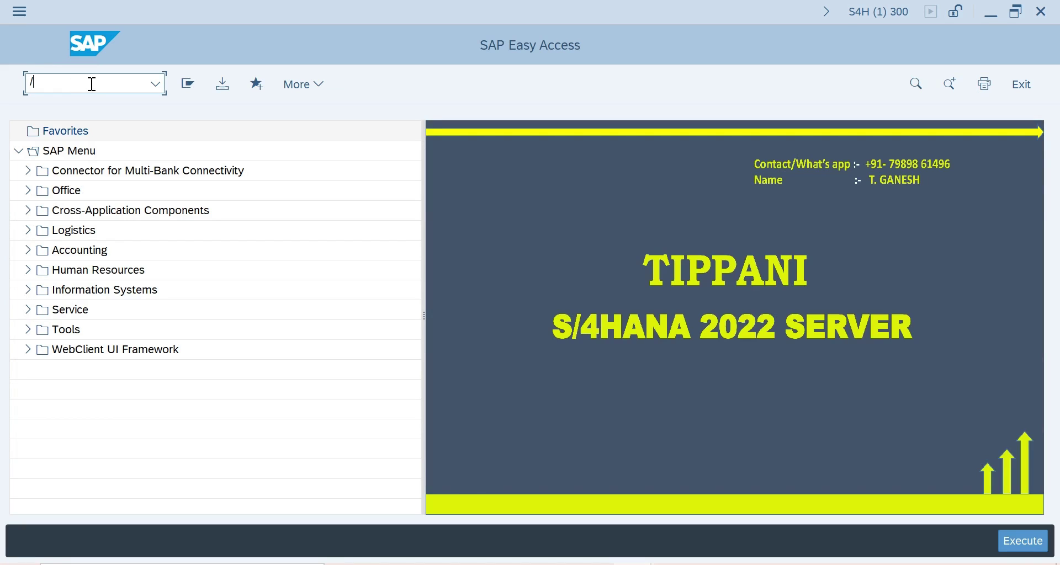
type("36")
key("Return")
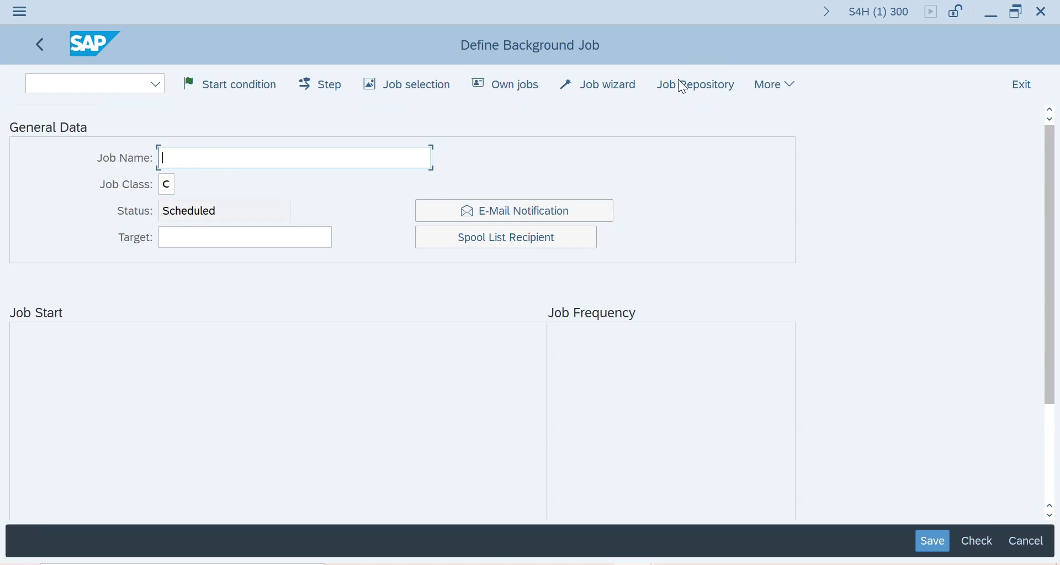
left_click(695, 86)
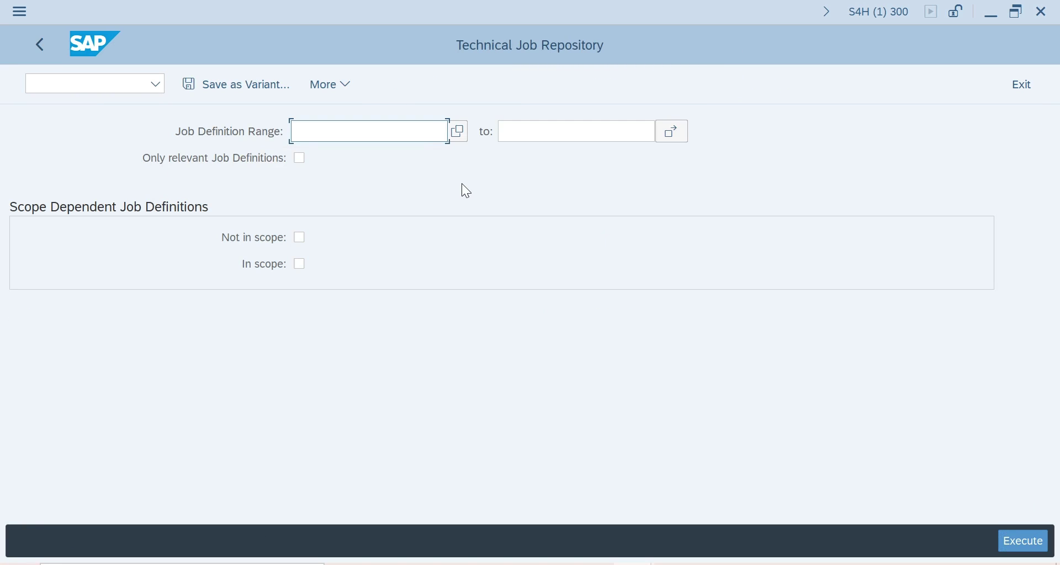
type("*")
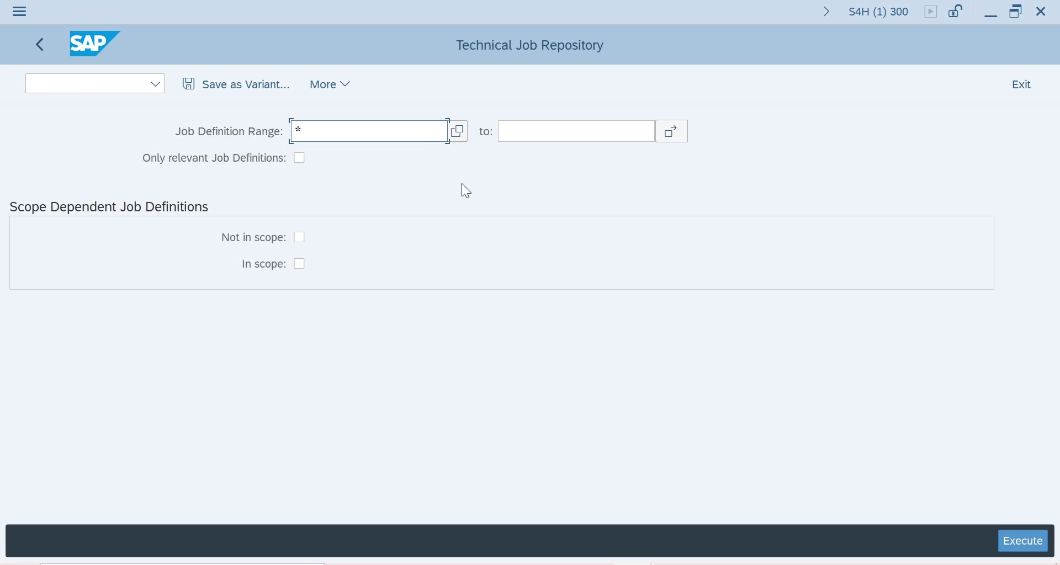
left_click(1035, 542)
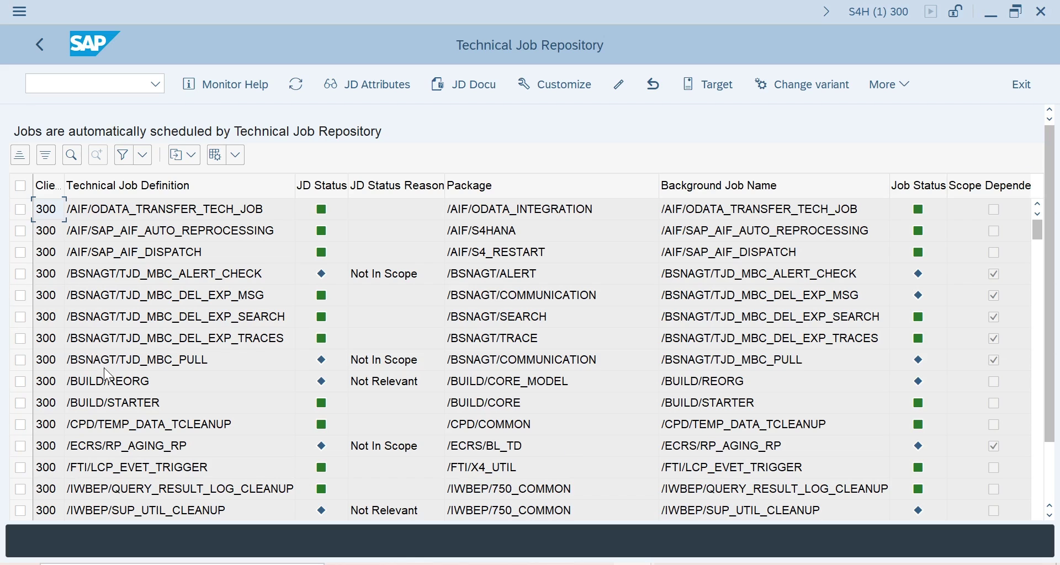
Step: Open the /BUILD/REORG job definition and view its Execution Terms
left_click(111, 383)
double_click(113, 384)
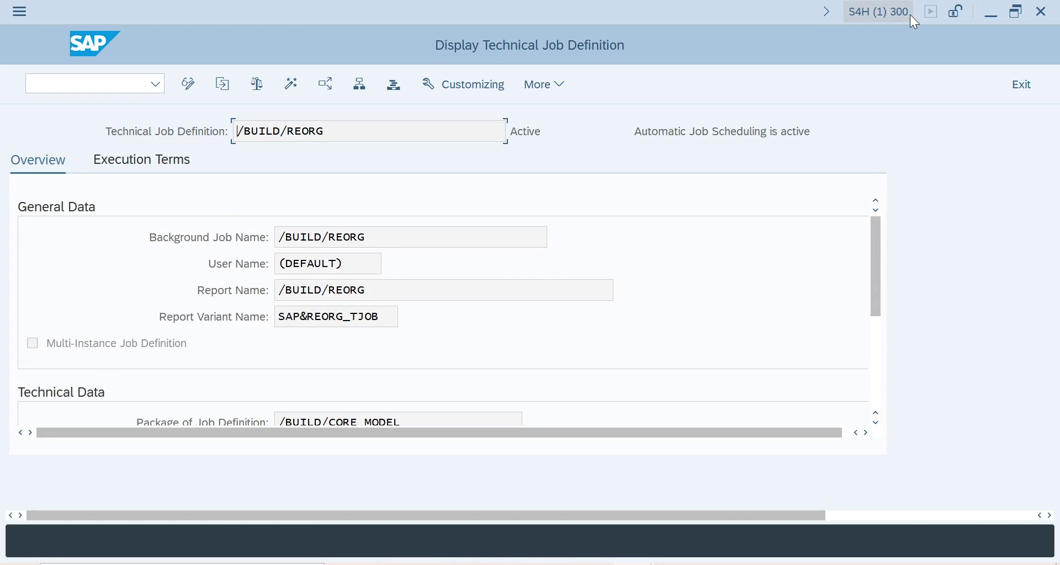
left_click(174, 170)
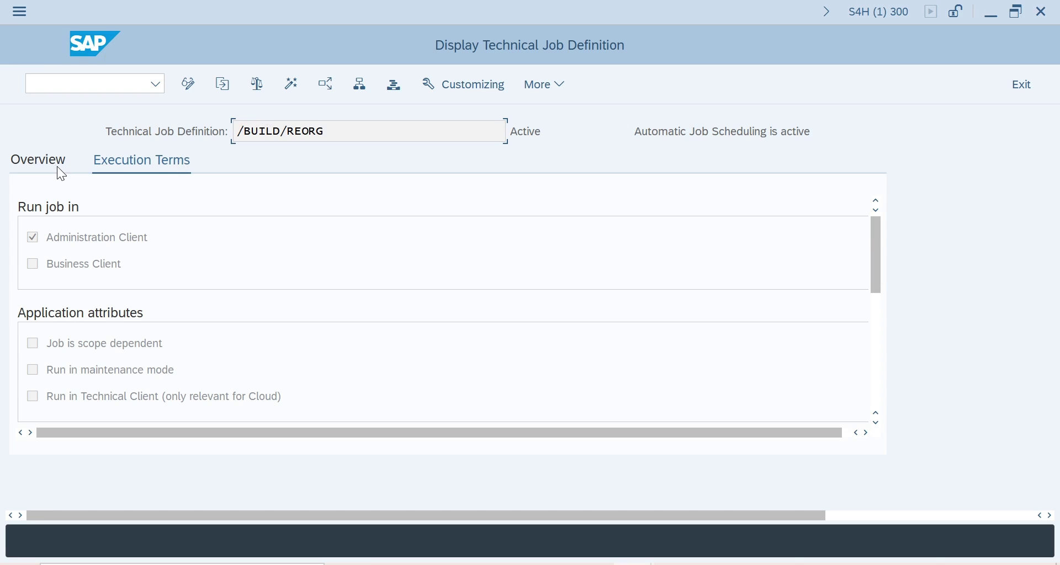
Step: Open the Technical Job Repository with /nsjobrepo
left_click(53, 83)
type("/nsjob")
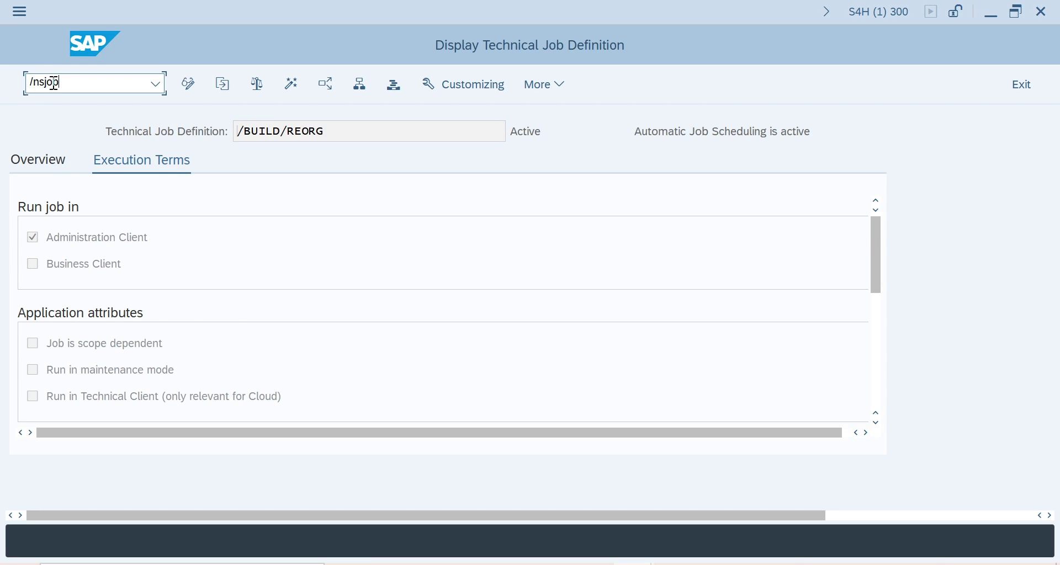
type("repo")
key("Return")
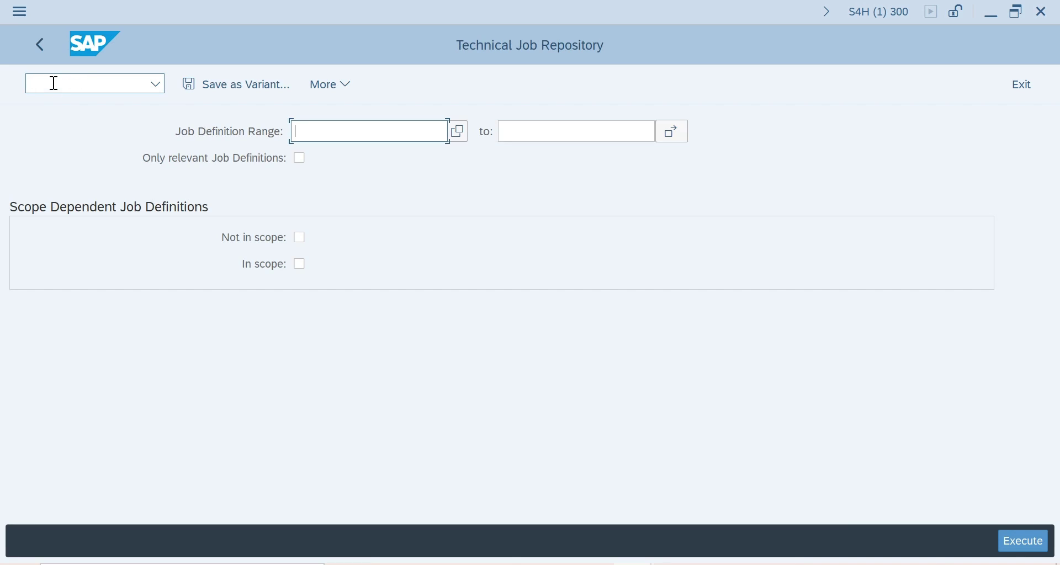
Step: List all job definitions with range * and select /AIF/ODATA_TRANSFER_TECH_JOB
type("*")
left_click(1014, 541)
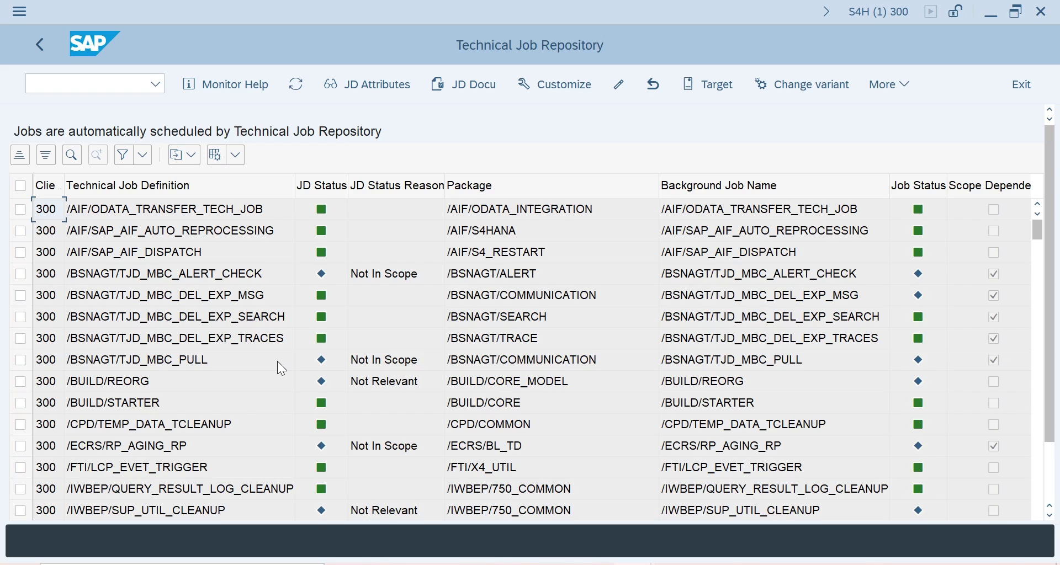
left_click(21, 214)
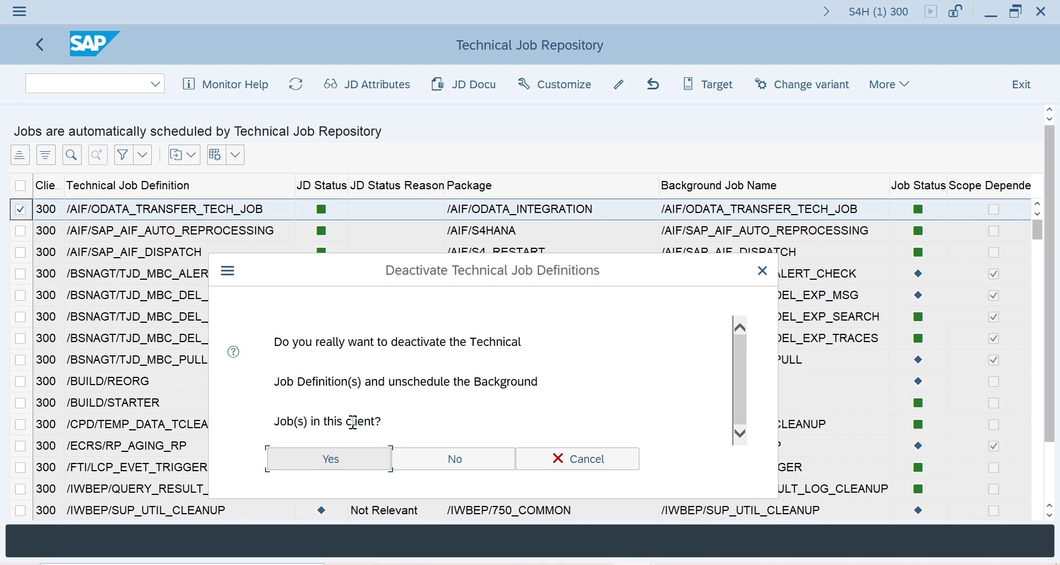
Step: Cancel the deactivation, then select /AIF/SAP_AIF_AUTO_REPROCESSING and request reactivation (Shift+F6)
left_click(575, 465)
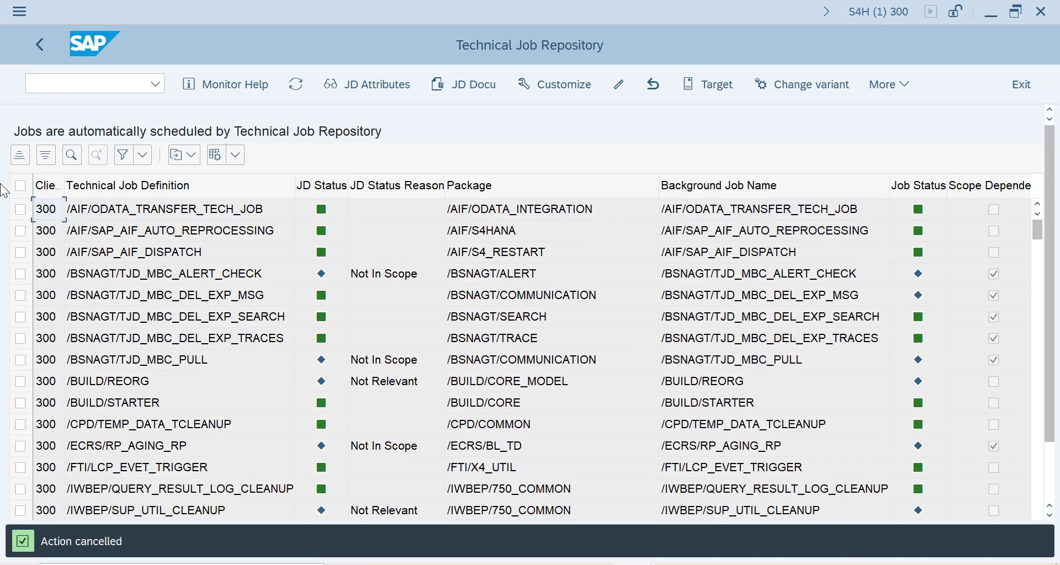
left_click(20, 232)
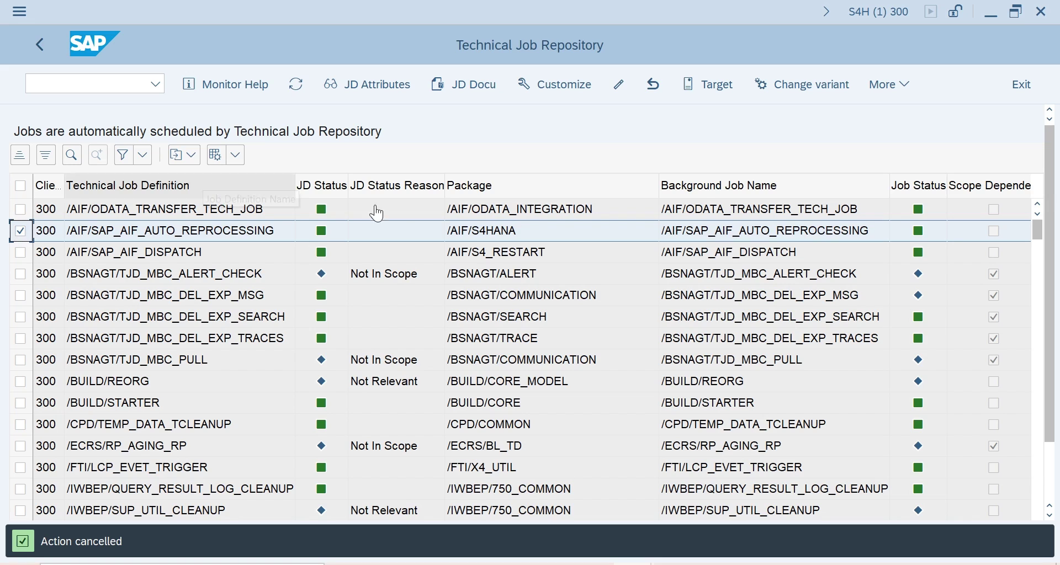
key("shift+F6")
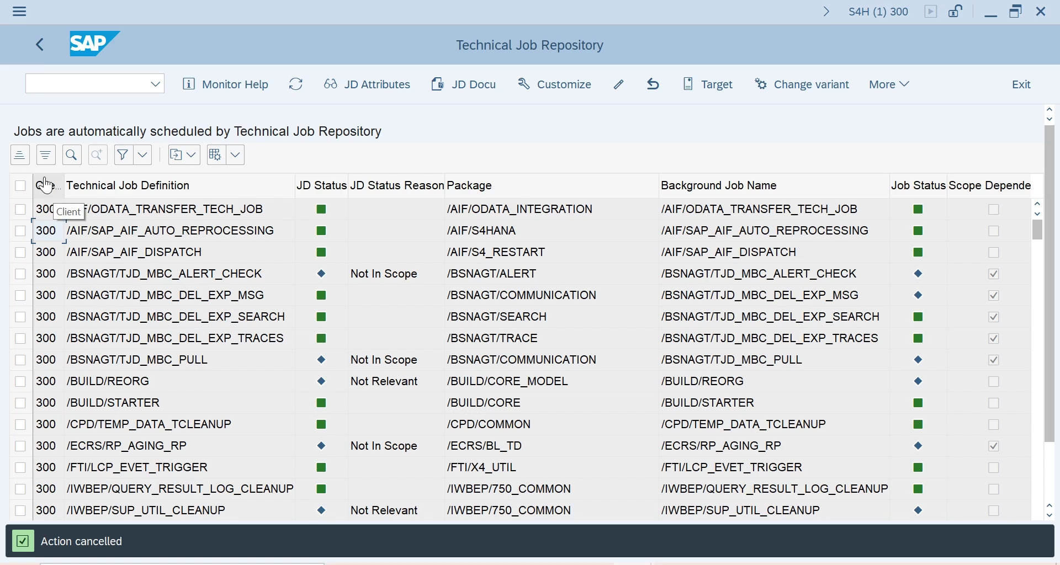
left_click(77, 81)
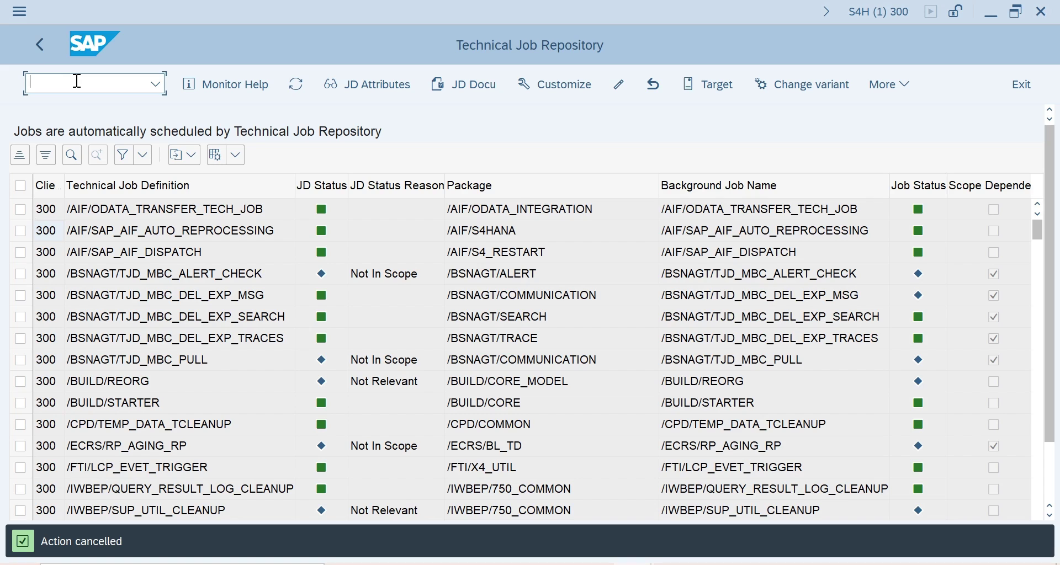
Step: Go to the Define Background Job screen using /nsm36
type("/nsm36")
key("Return")
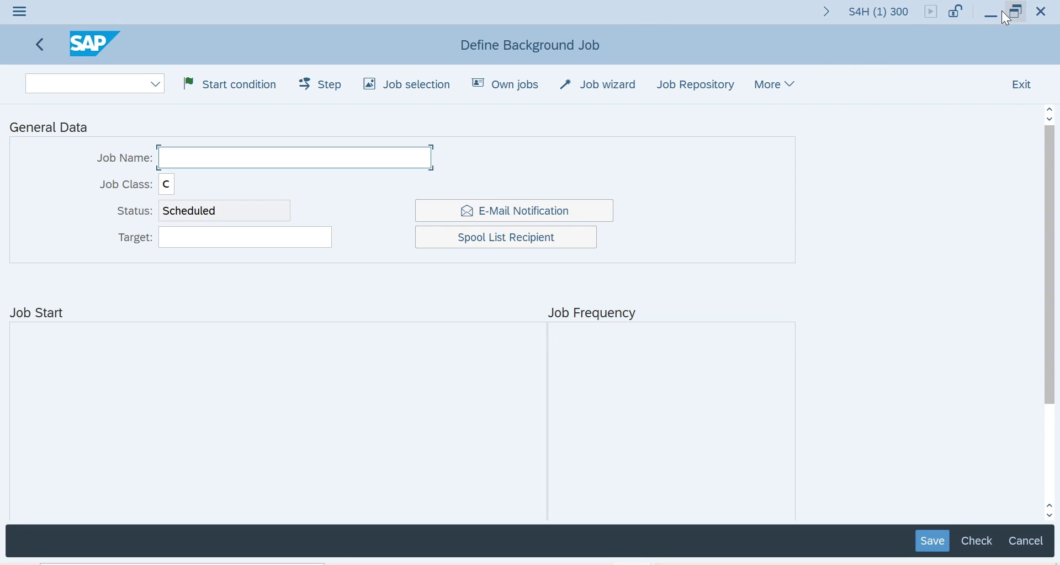
Step: Minimize the SAP and SAP Logon windows and open the 01.jpg slide
left_click(988, 14)
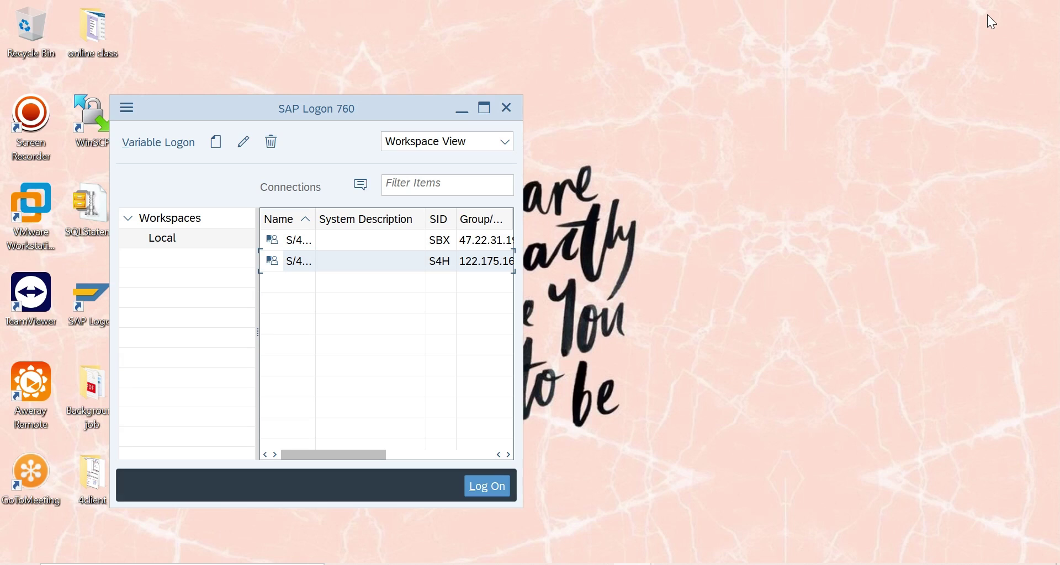
left_click(466, 112)
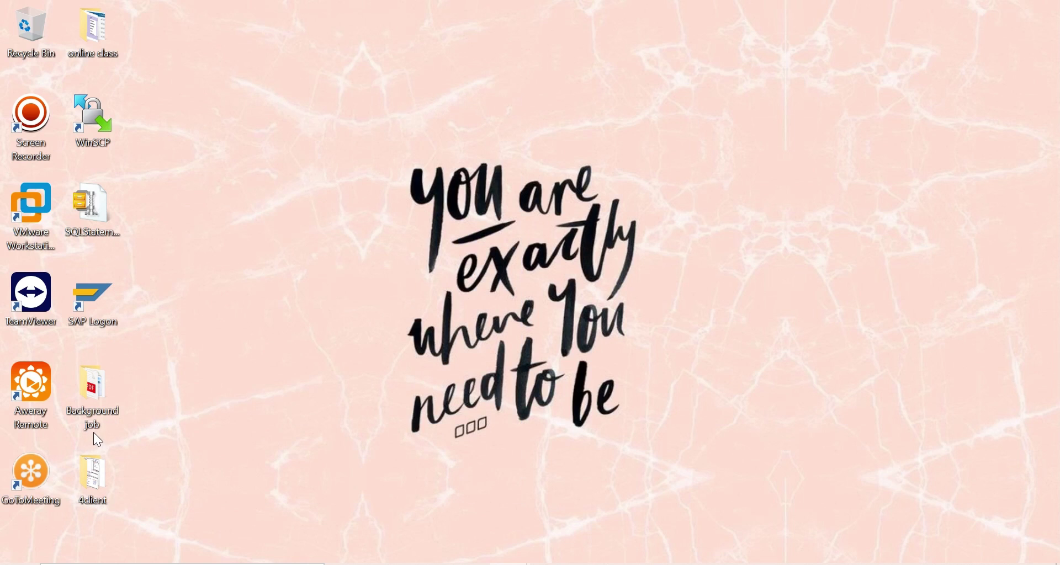
left_click(715, 563)
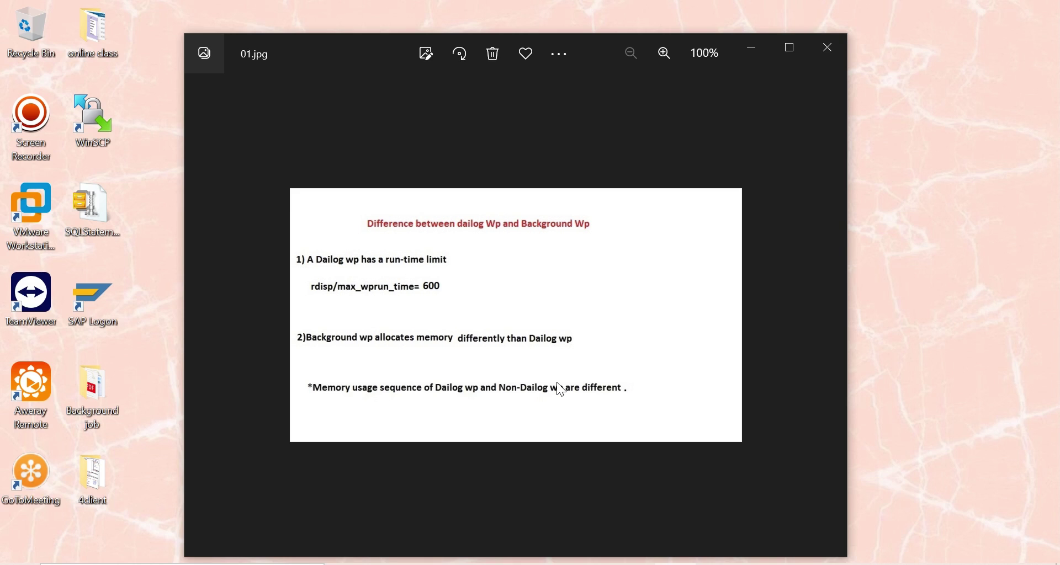
Step: Step through the start conditions and job steps slides to 03.jpg, the tables slide
key("Right")
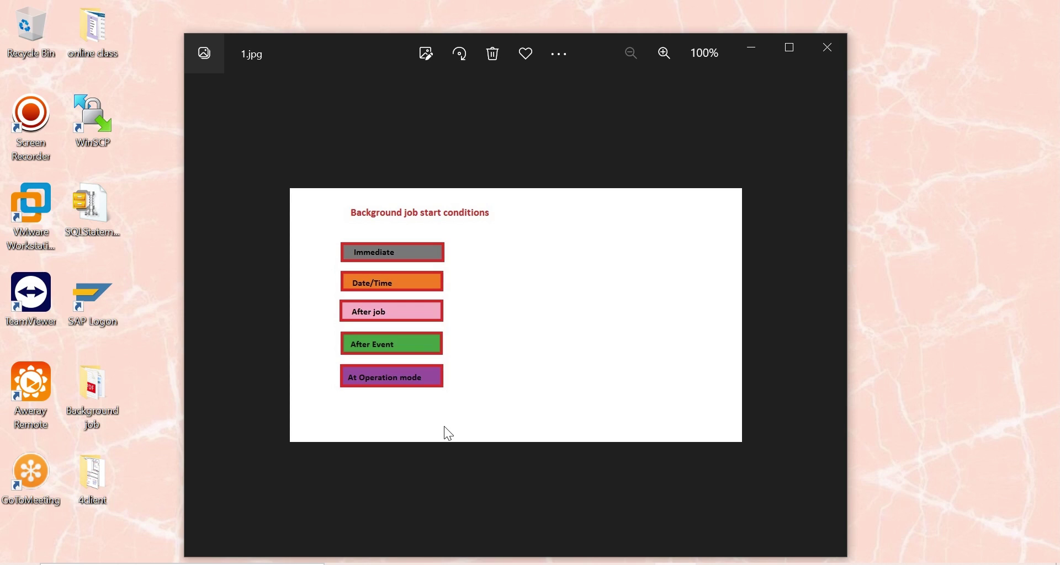
key("Right")
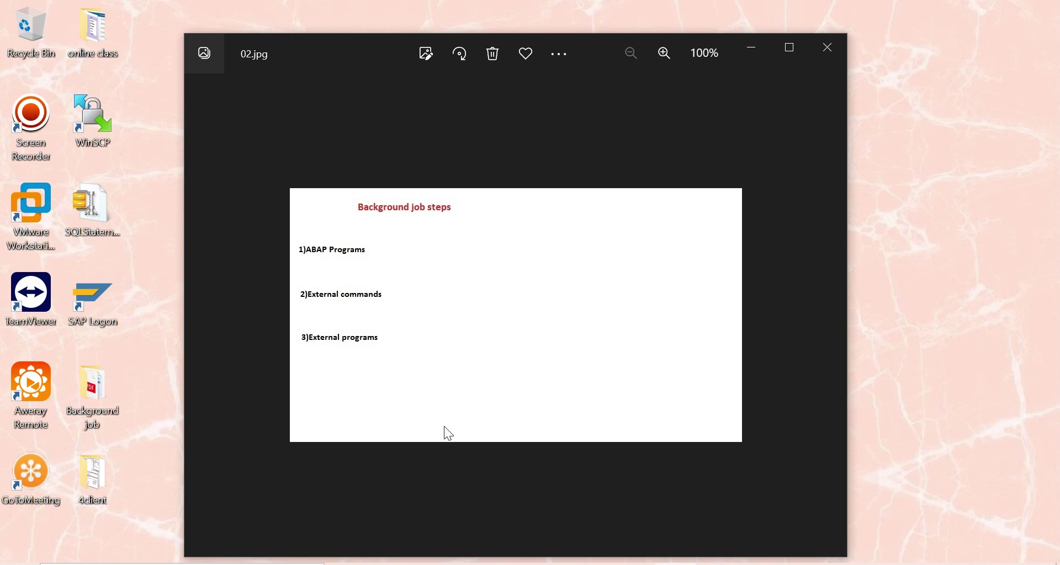
key("Right")
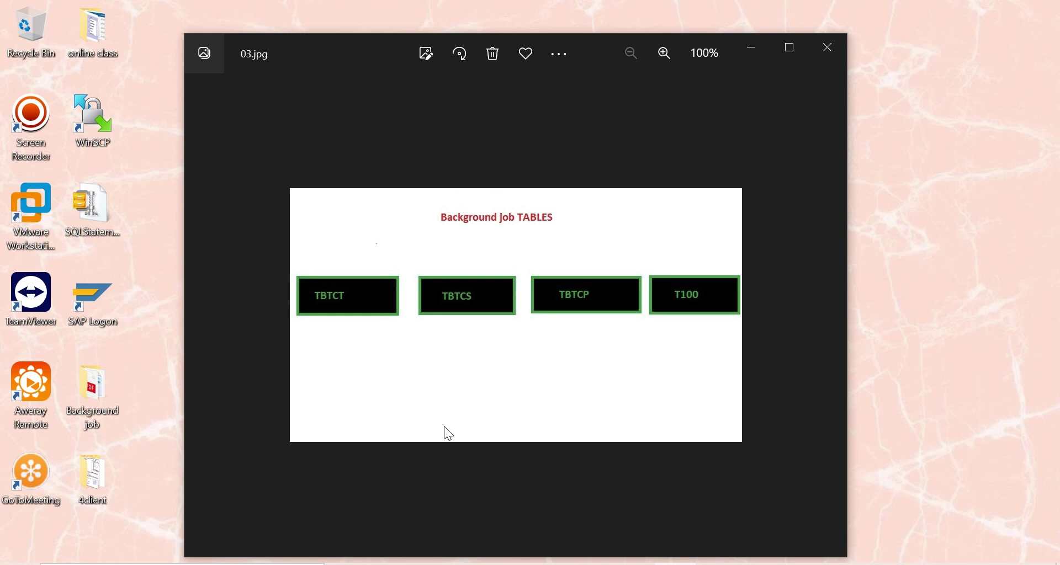
Step: View the background job status slide, then restore the Define Background Job window
key("Right")
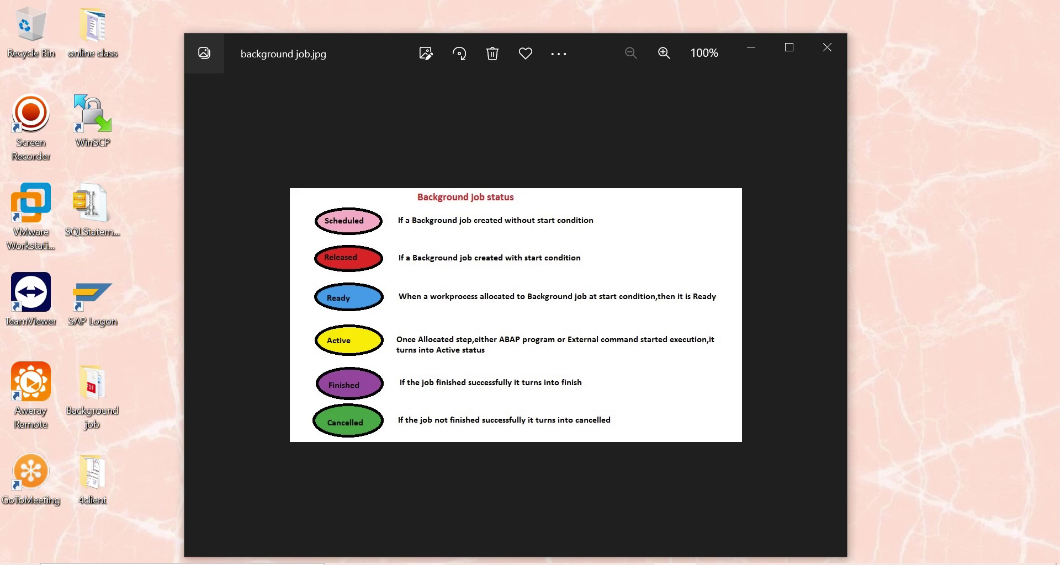
left_click(632, 562)
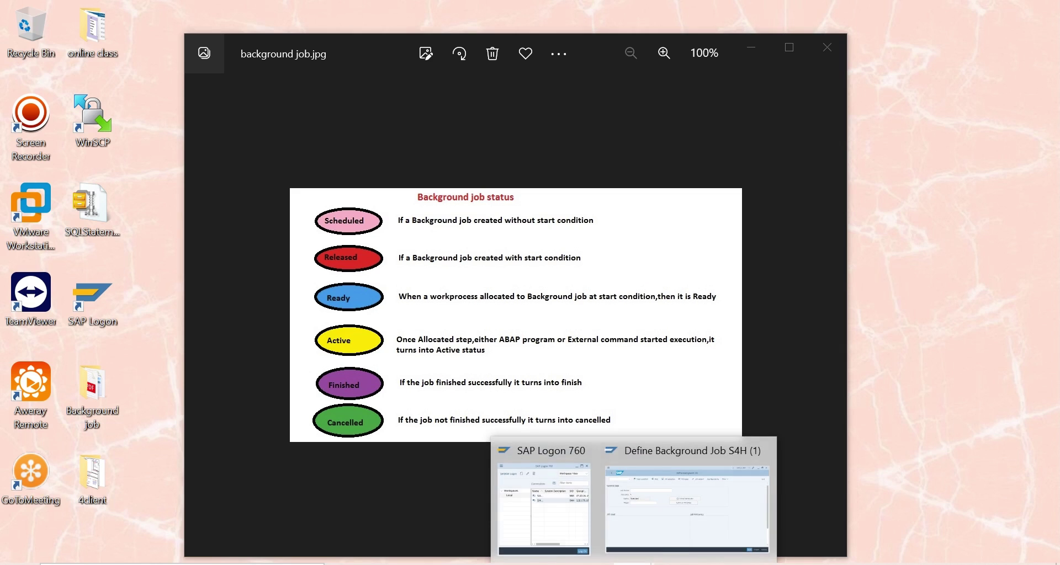
left_click(669, 529)
Step: Run the SM65 simple tests on s4hana_S4H_56, review the passing Analysis Log, and go back
left_click(80, 81)
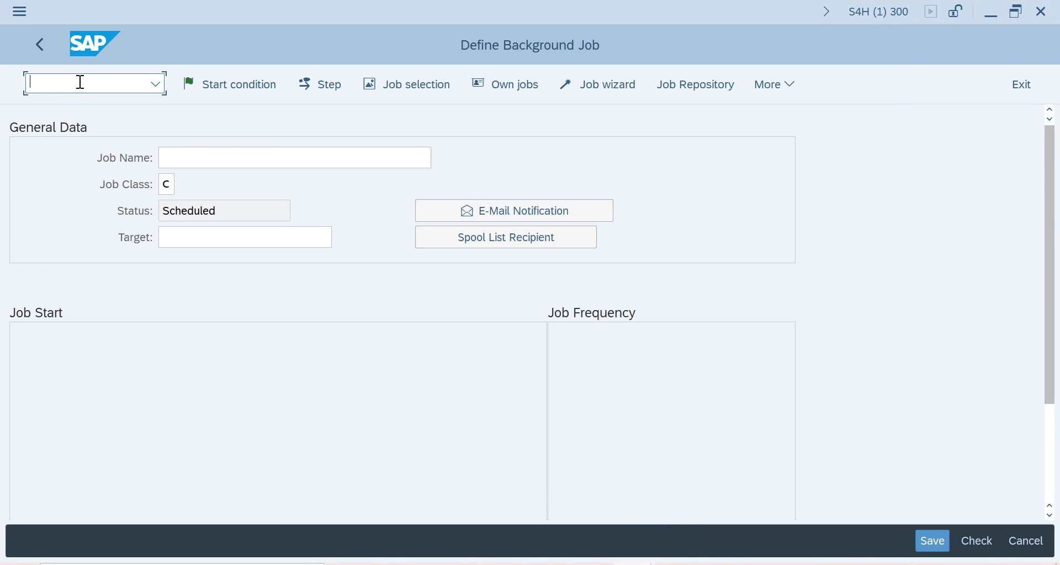
type("/nsm65")
key("Return")
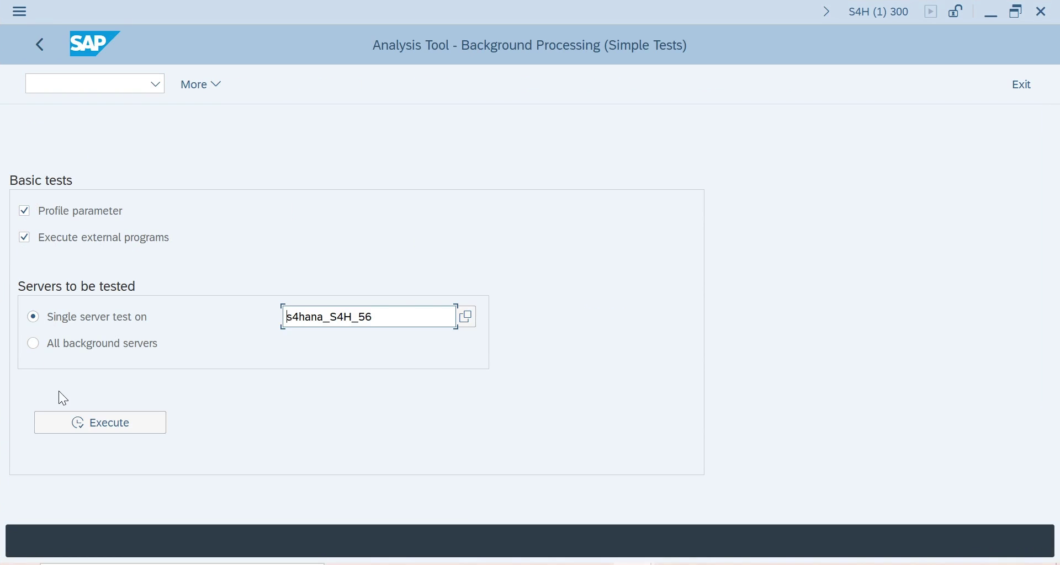
left_click(89, 428)
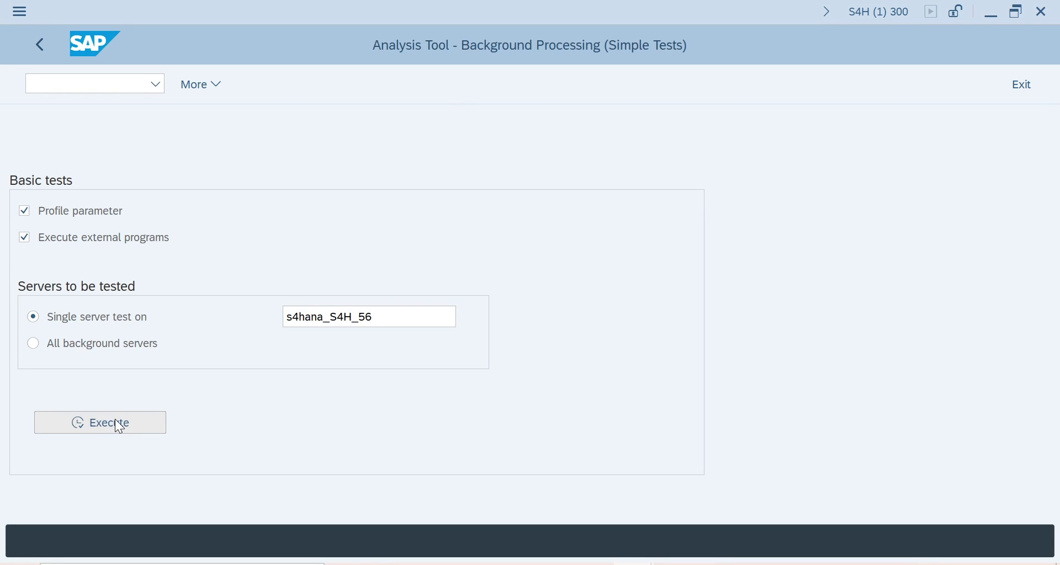
left_click(114, 422)
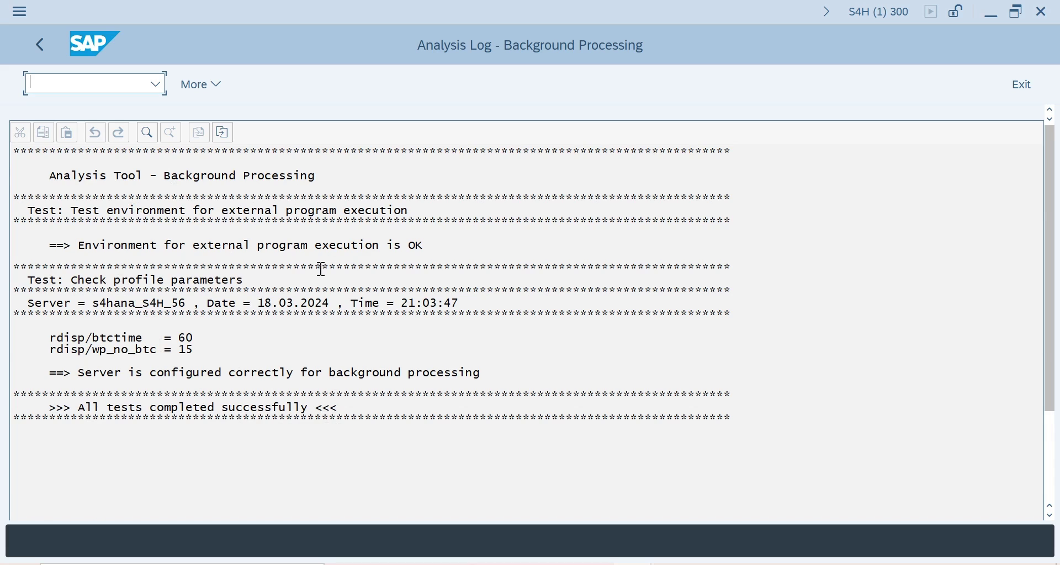
left_click(46, 45)
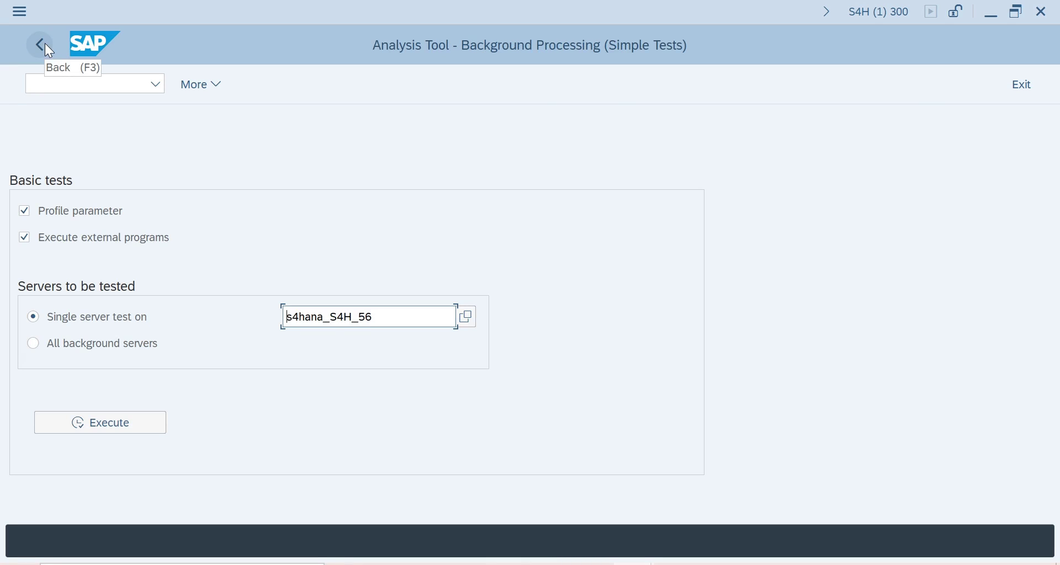